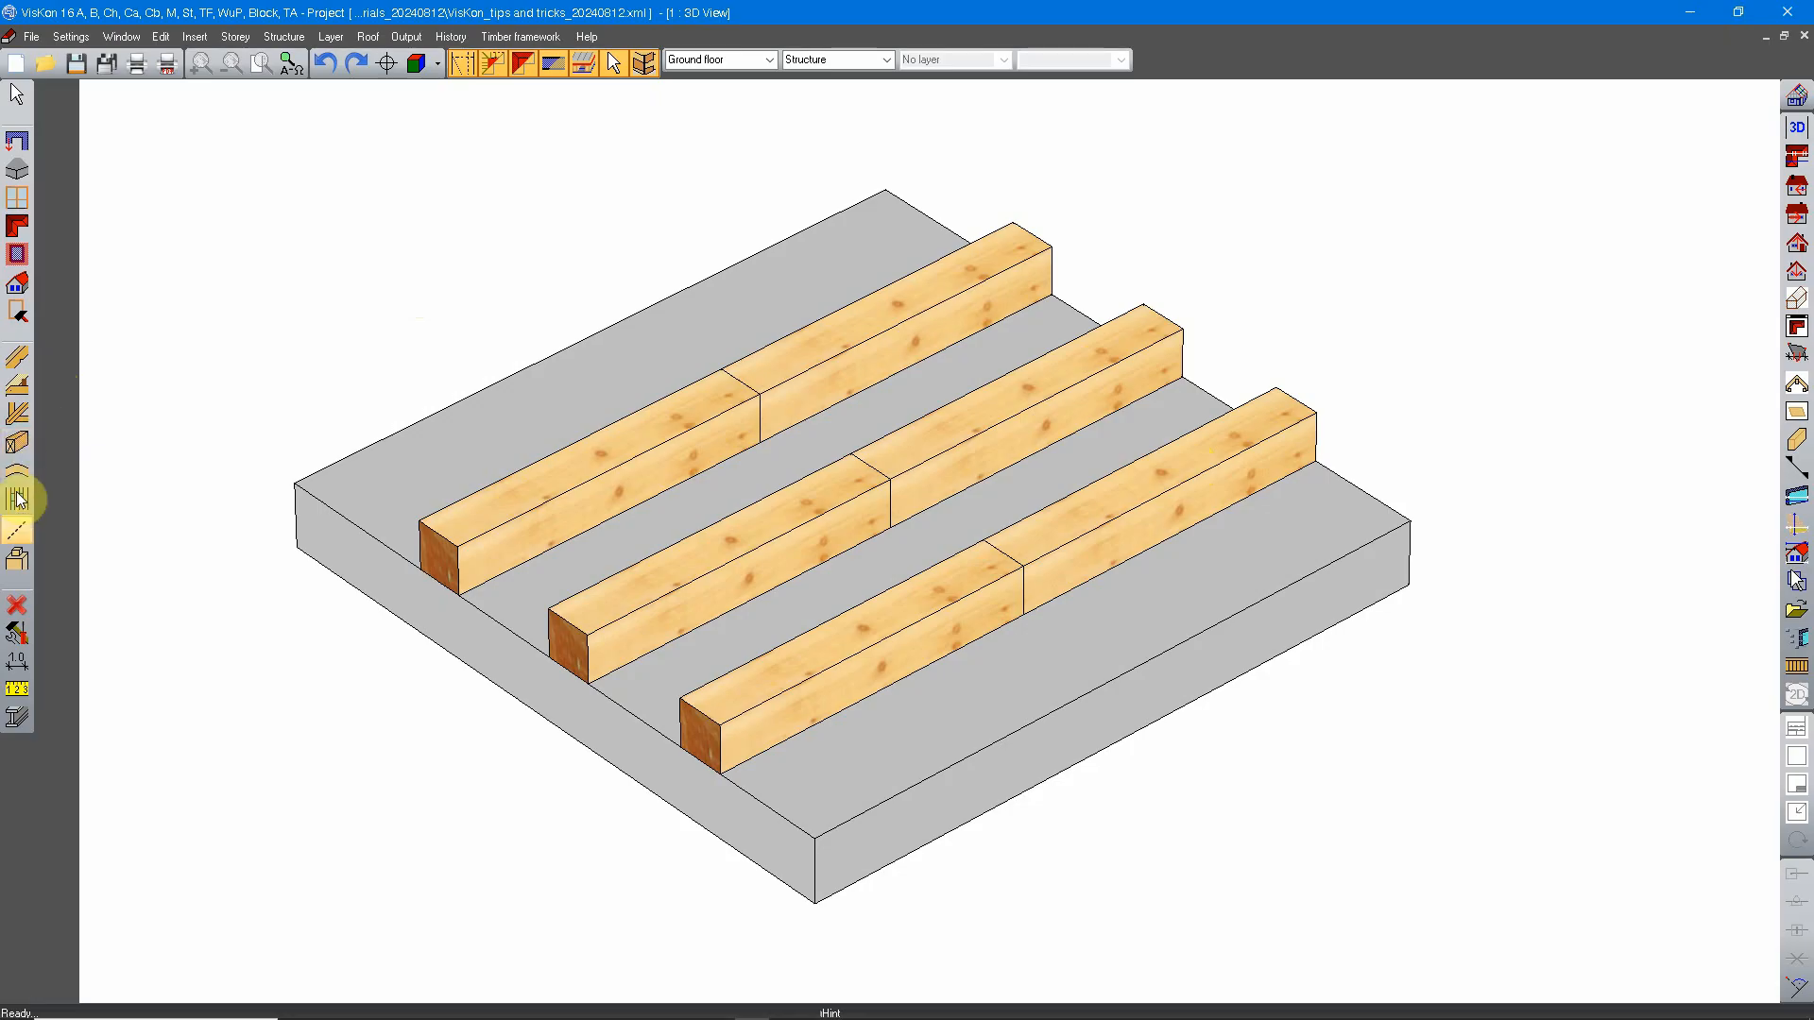
# Step: Start a head/longitudinal half lap joint between the two end-to-end beams of the frontmost row
pyautogui.click(17, 558)
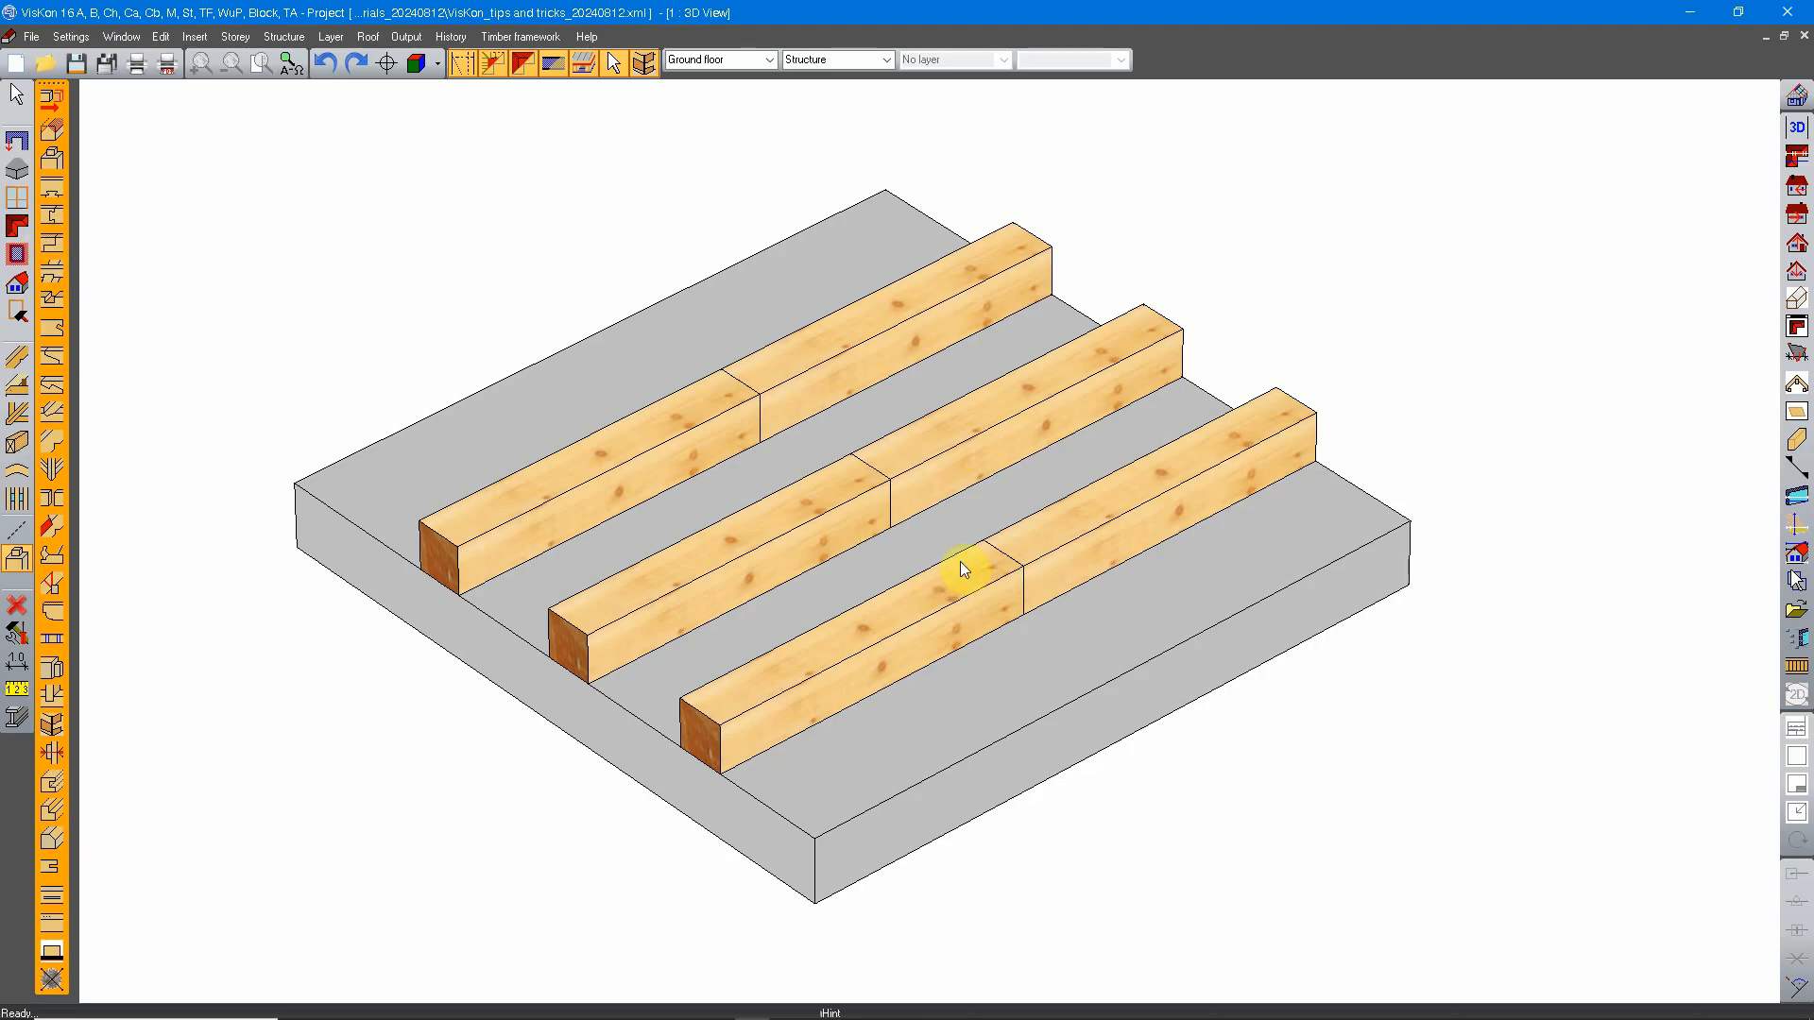
pyautogui.click(45, 241)
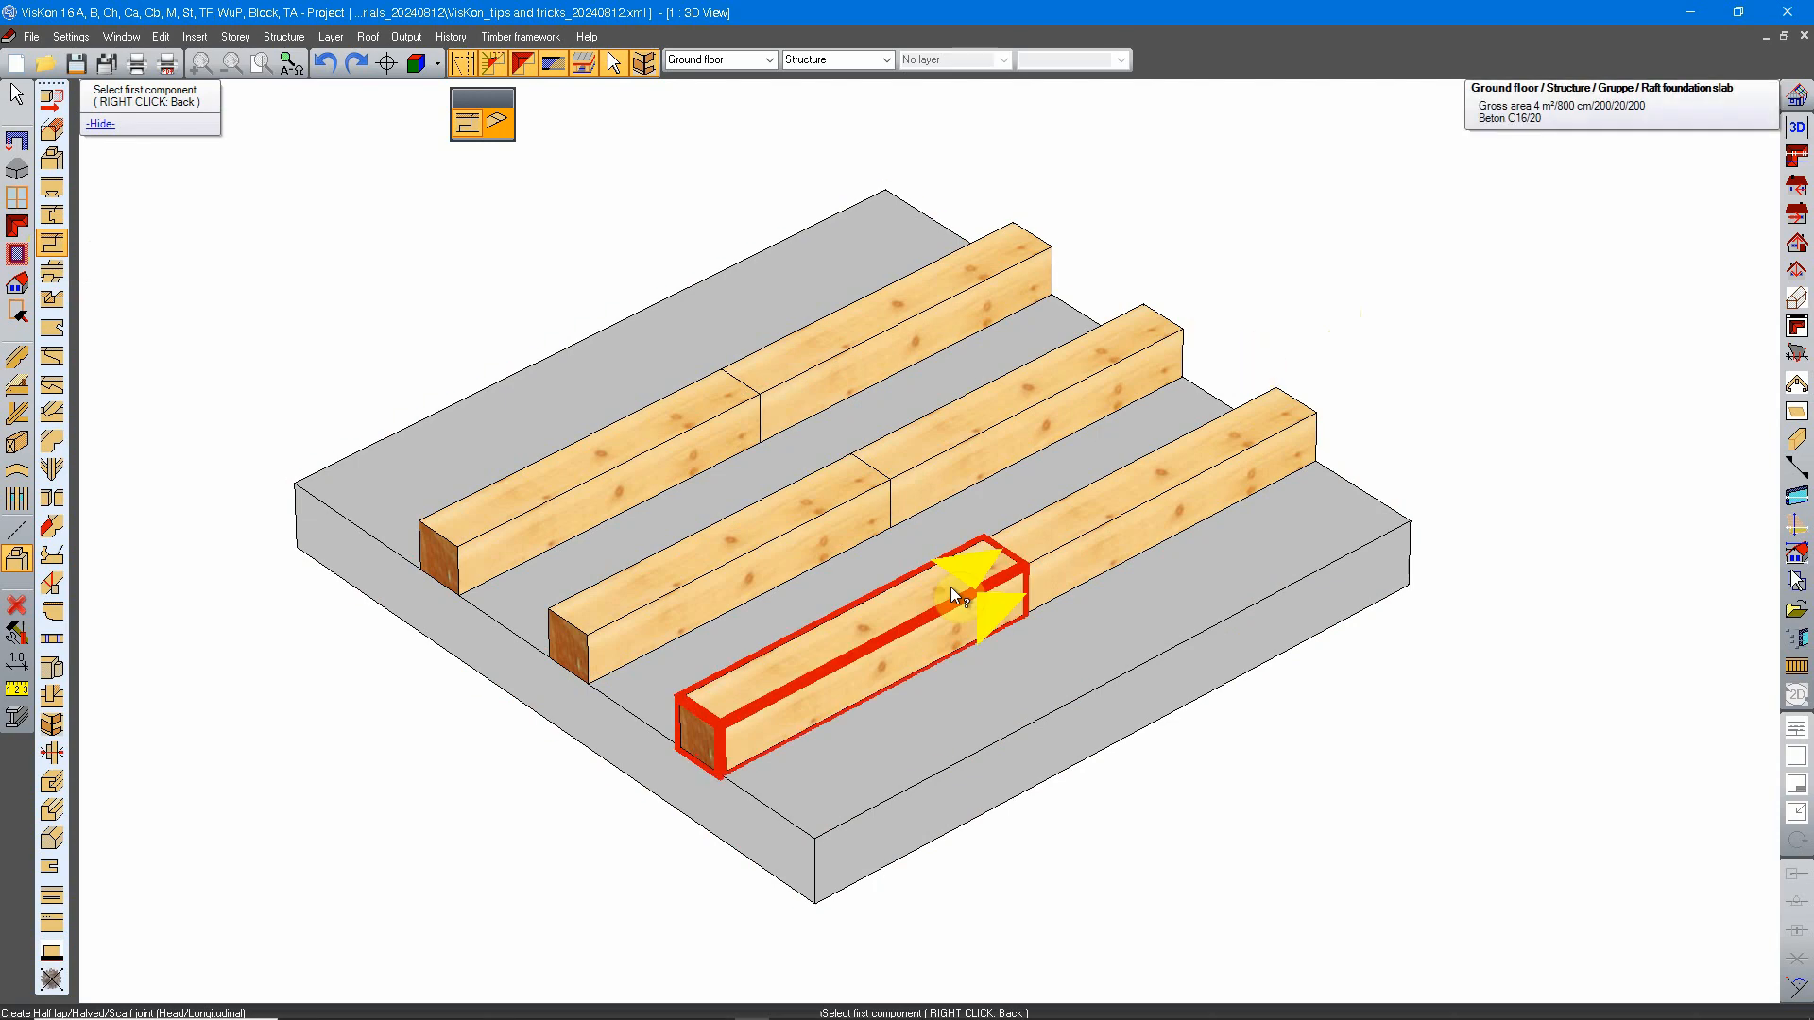
pyautogui.click(988, 576)
pyautogui.click(1045, 546)
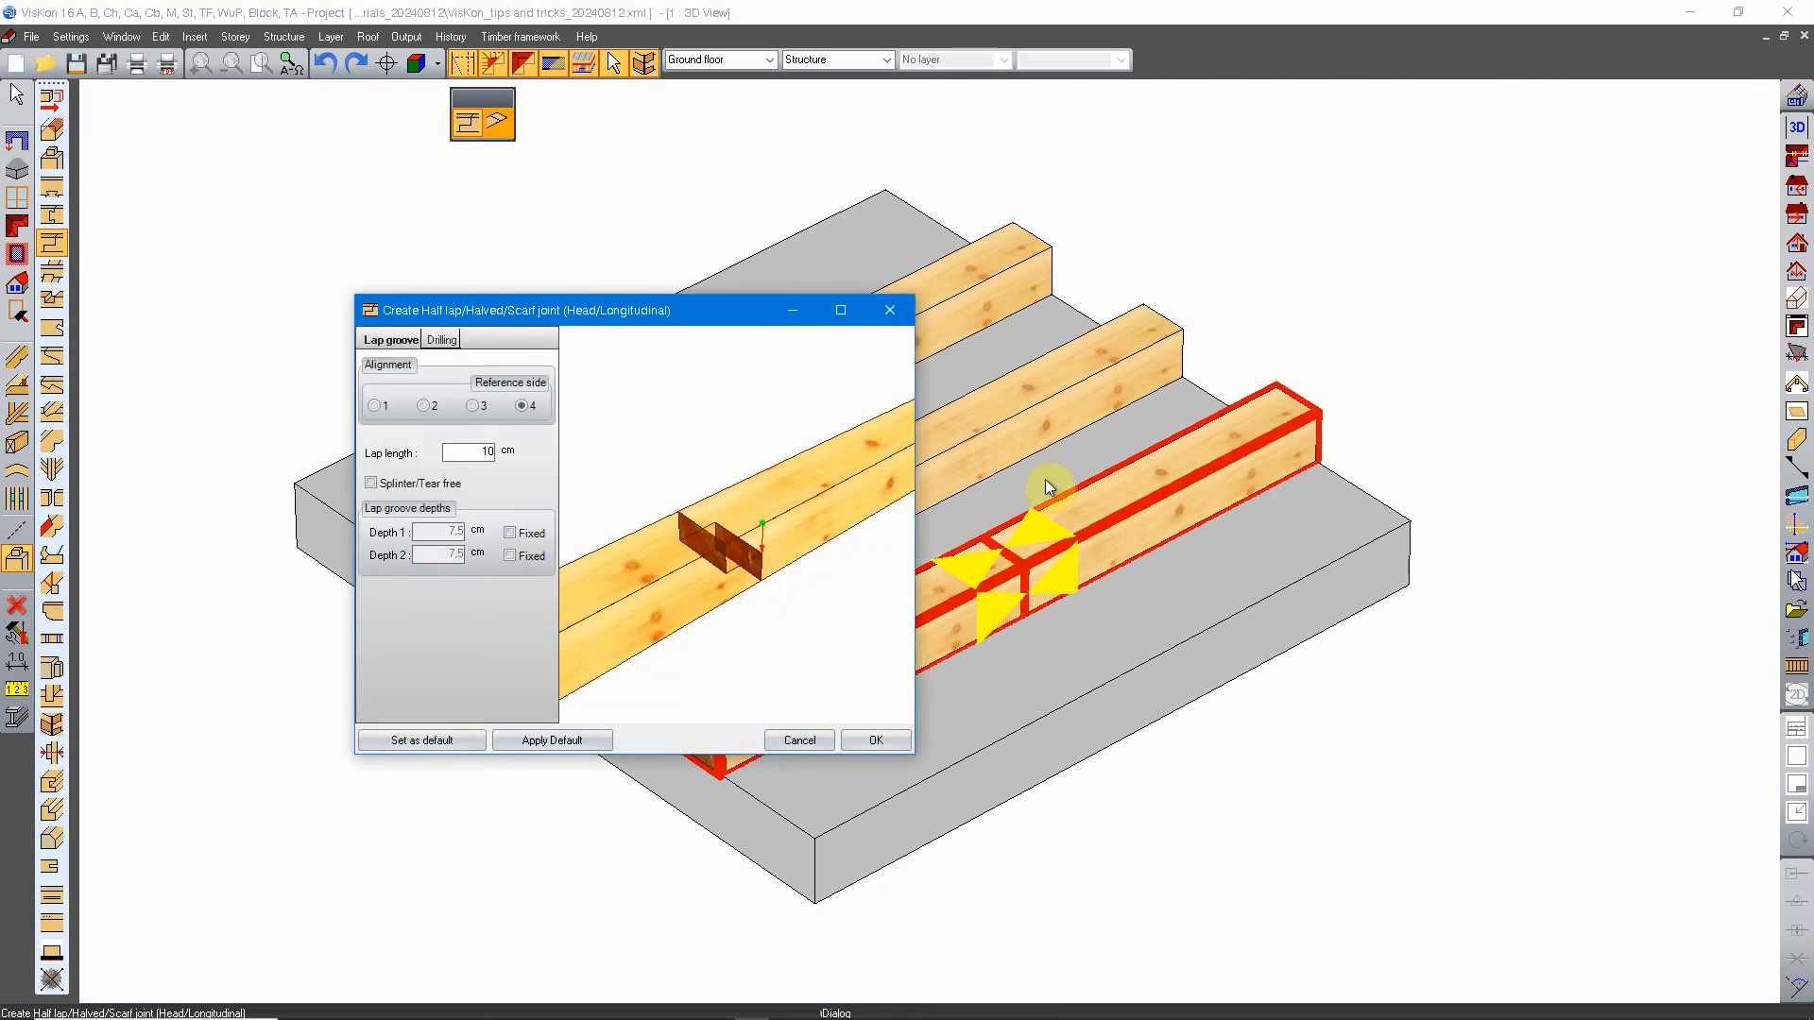
pyautogui.moveTo(888, 591); pyautogui.dragTo(789, 548)
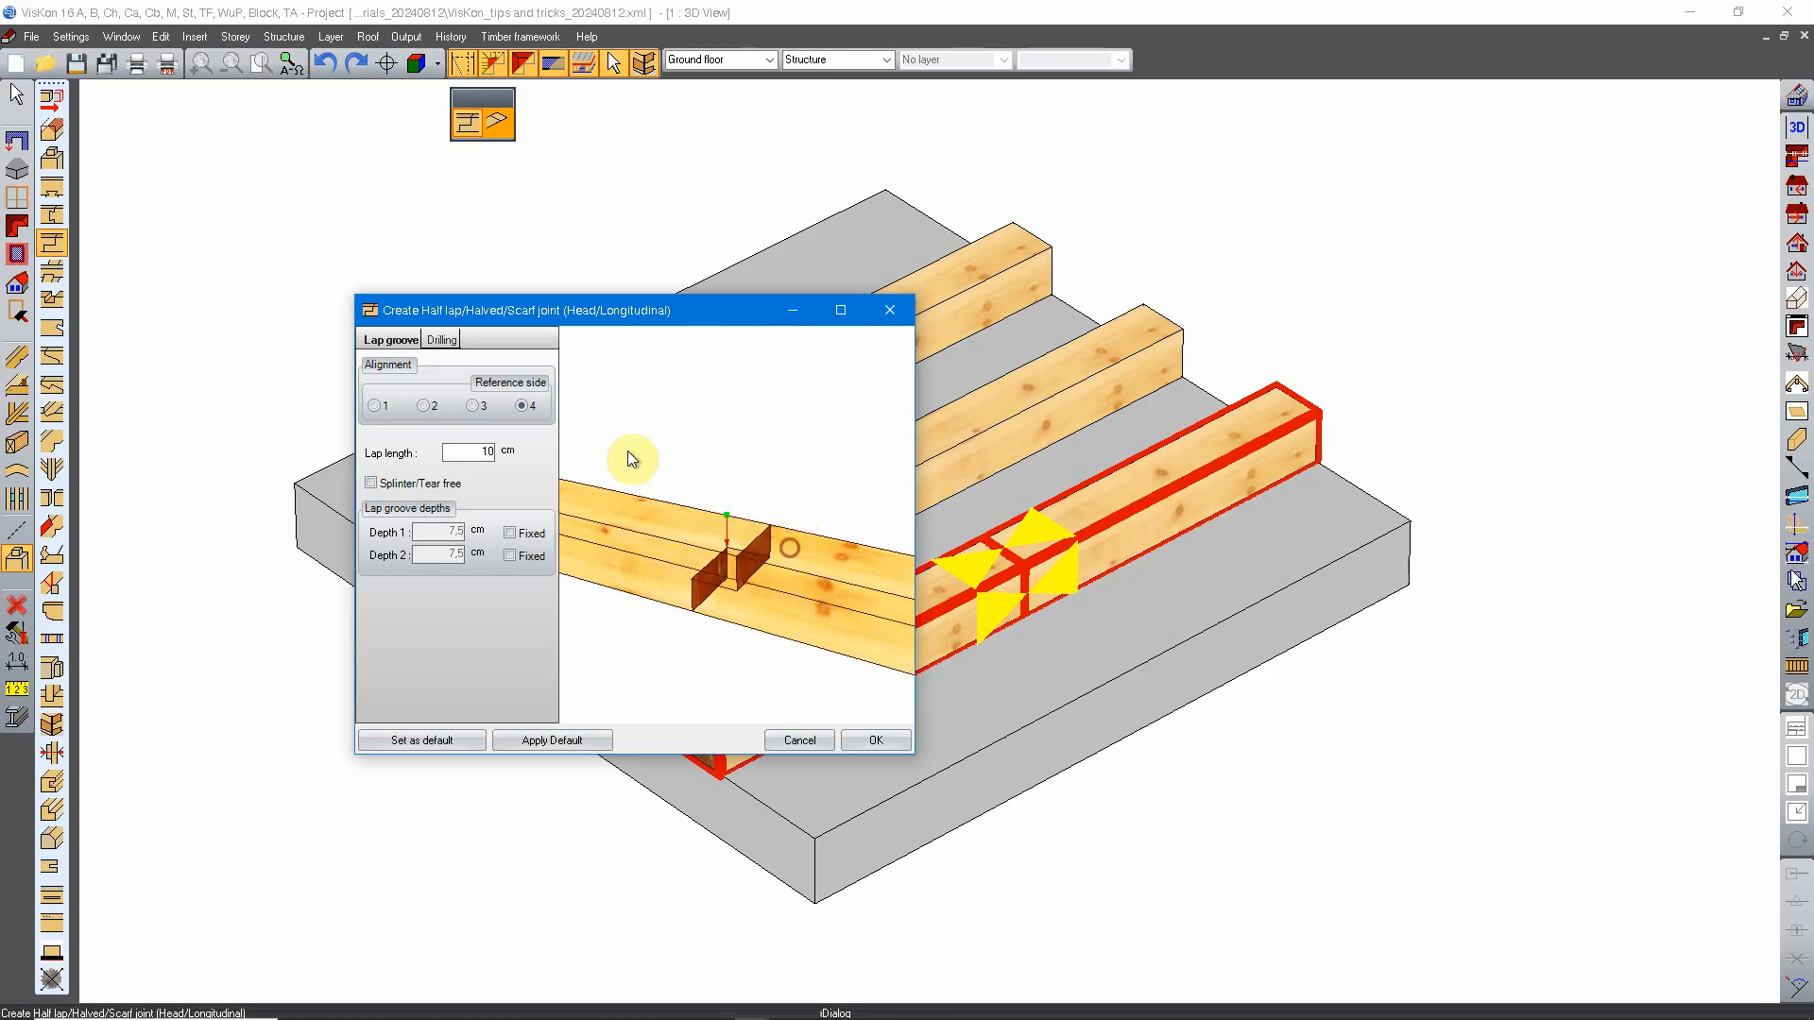
# Step: Try the other reference sides for the lap groove, return to side 4 and set the lap length to 20 cm
pyautogui.click(480, 406)
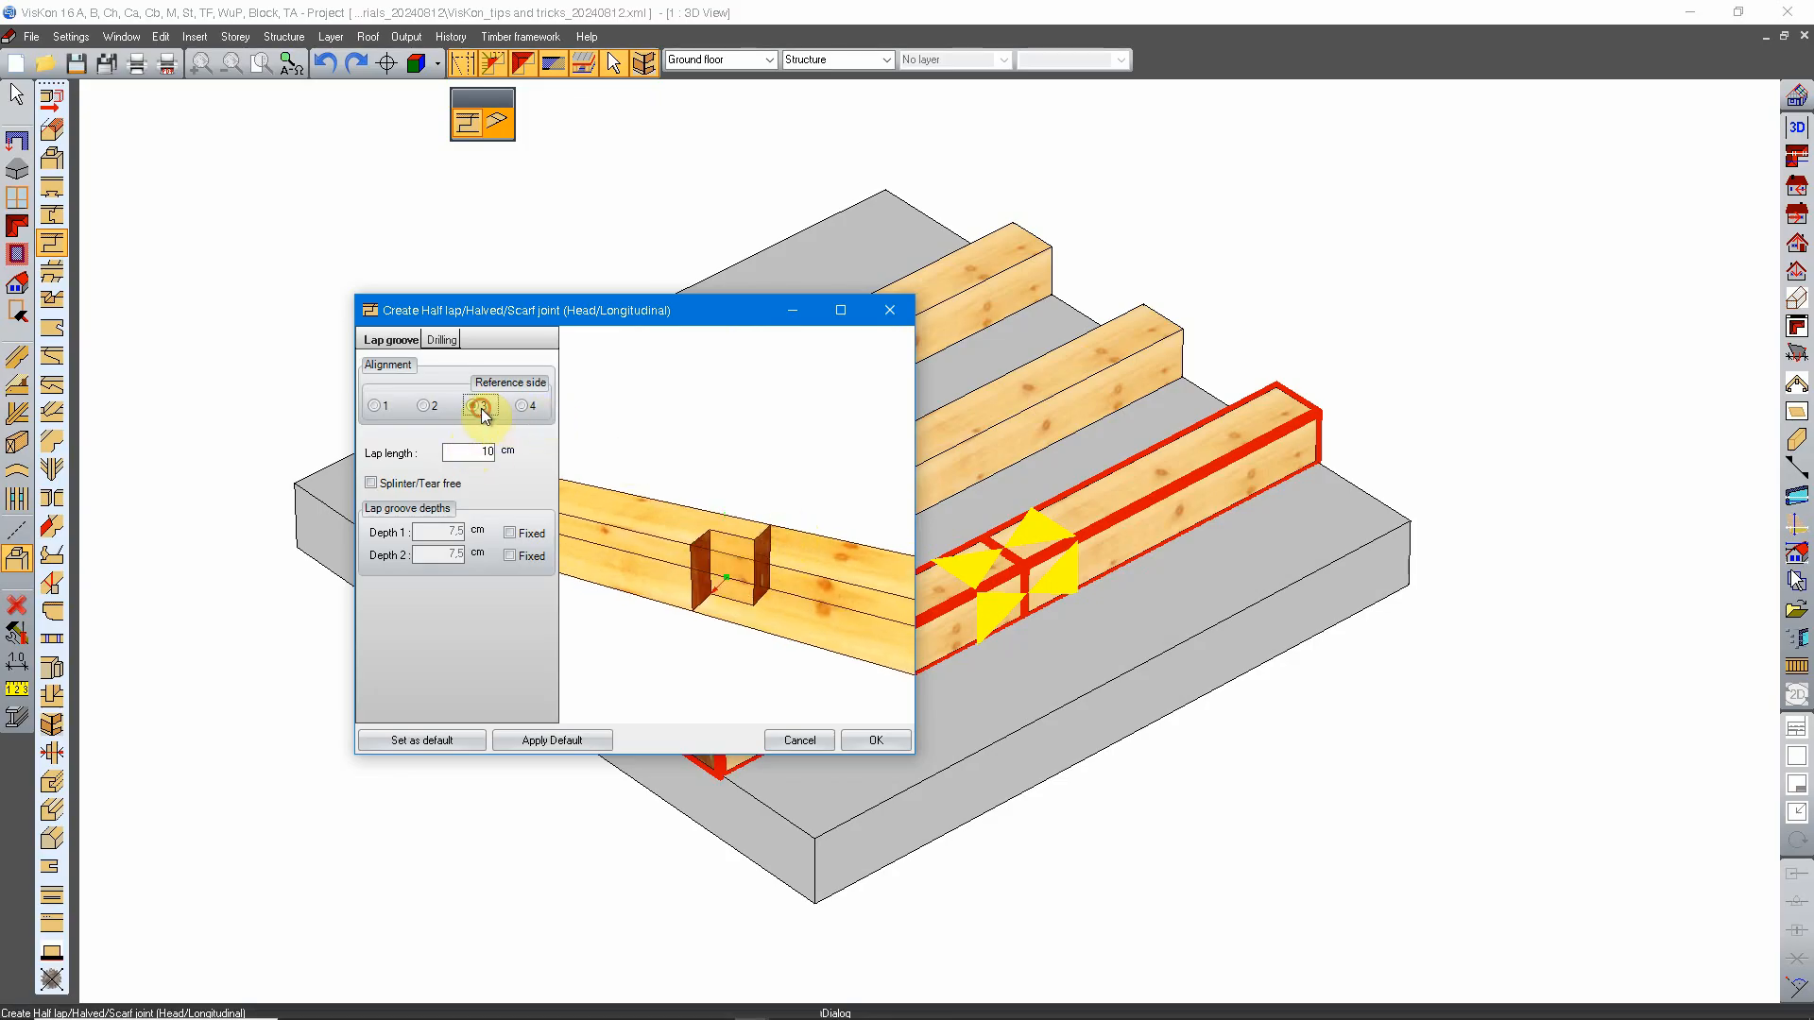
pyautogui.click(435, 409)
pyautogui.click(375, 406)
pyautogui.click(424, 407)
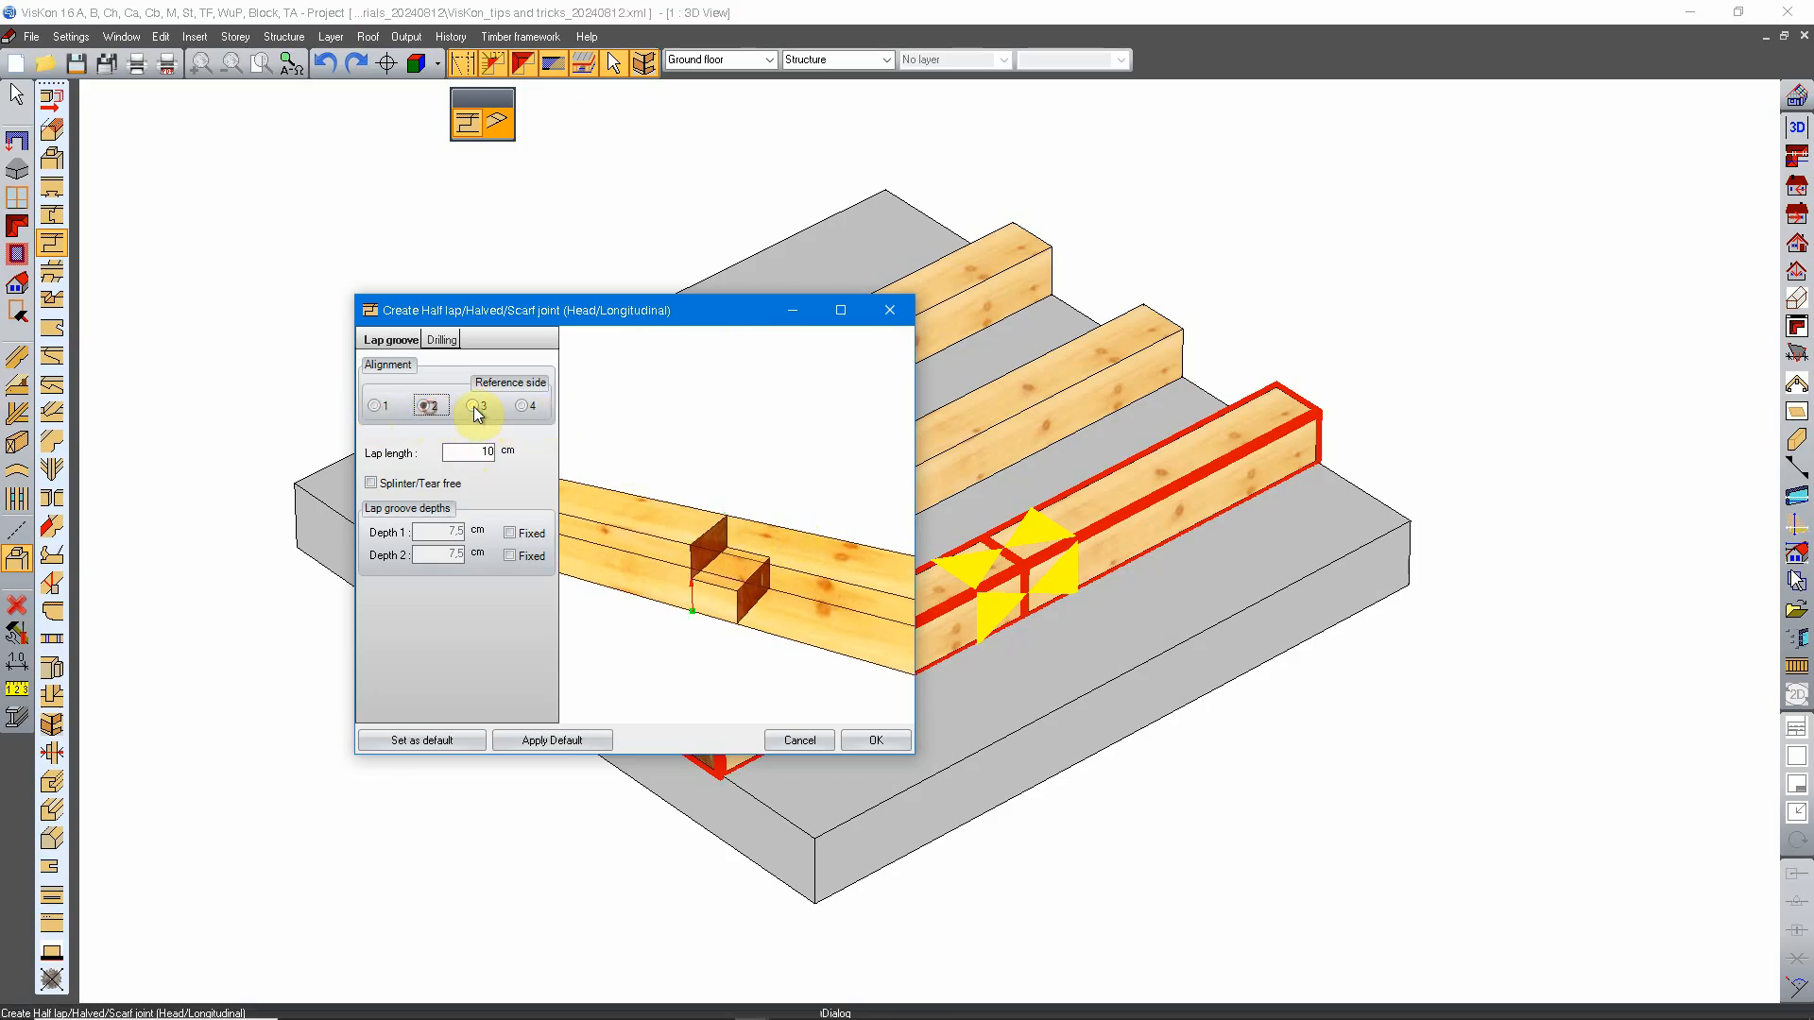
pyautogui.click(479, 406)
pyautogui.click(527, 407)
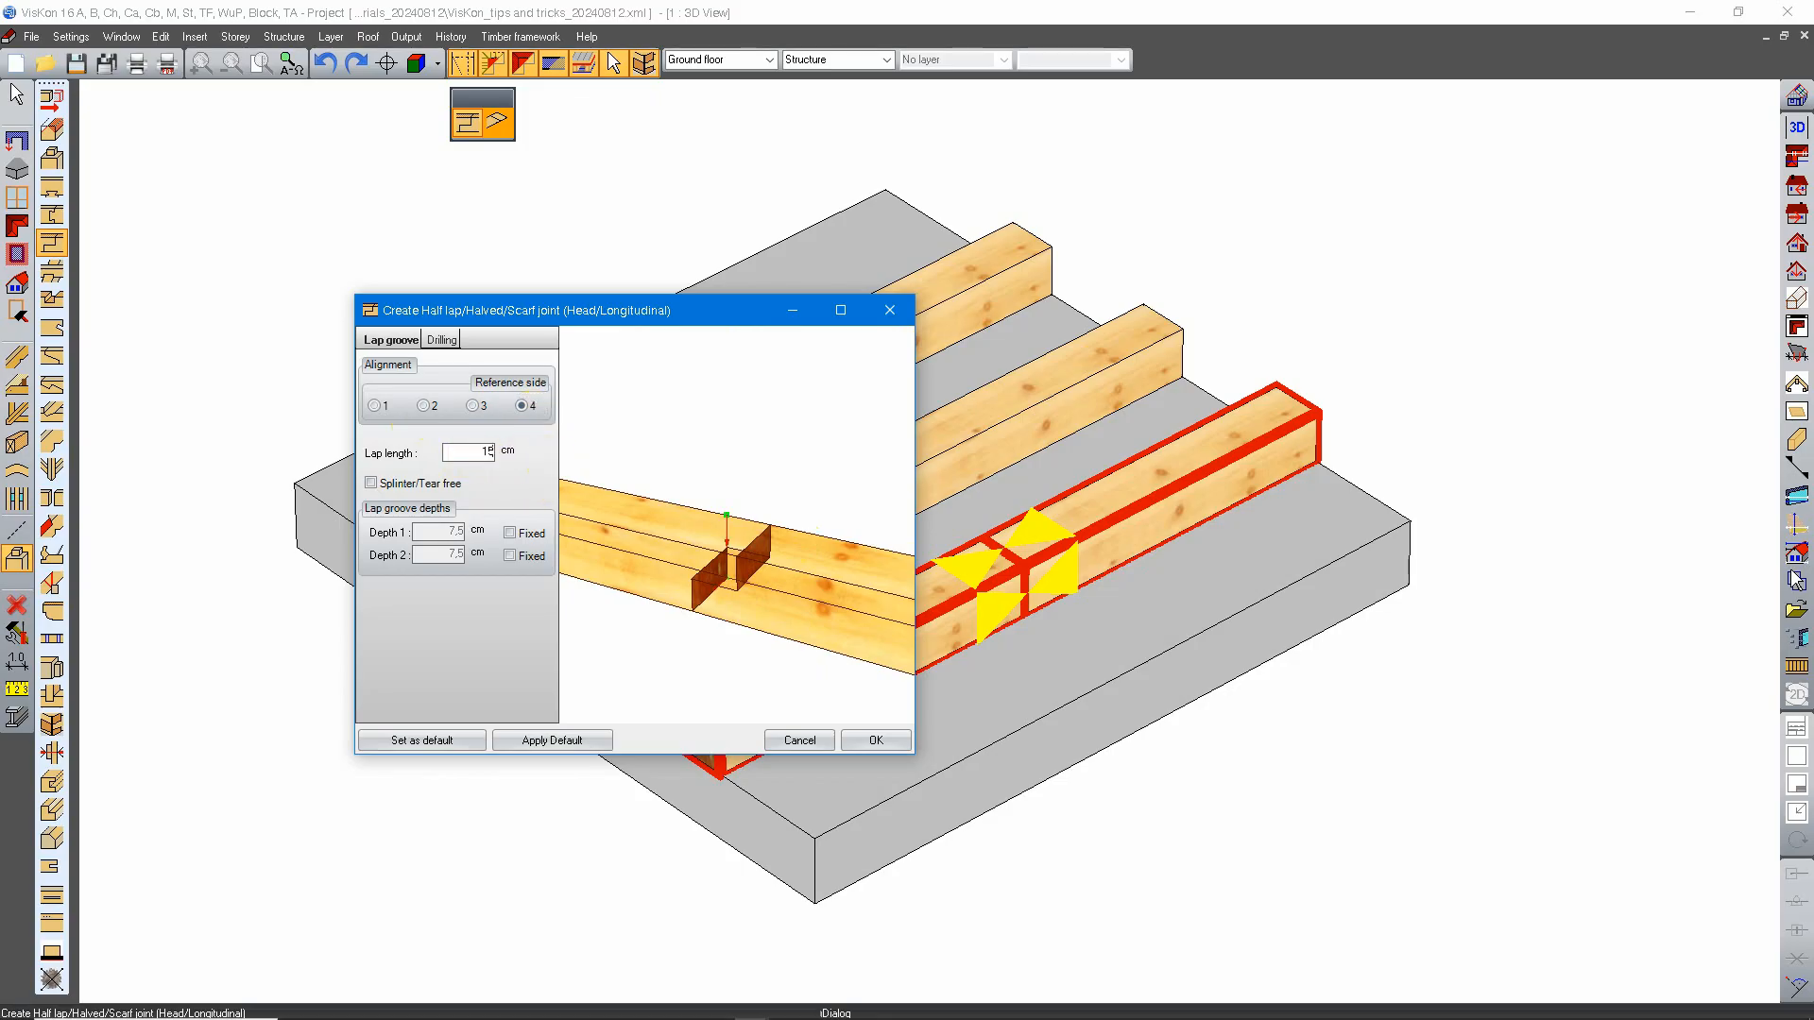
pyautogui.moveTo(619, 619); pyautogui.dragTo(737, 614)
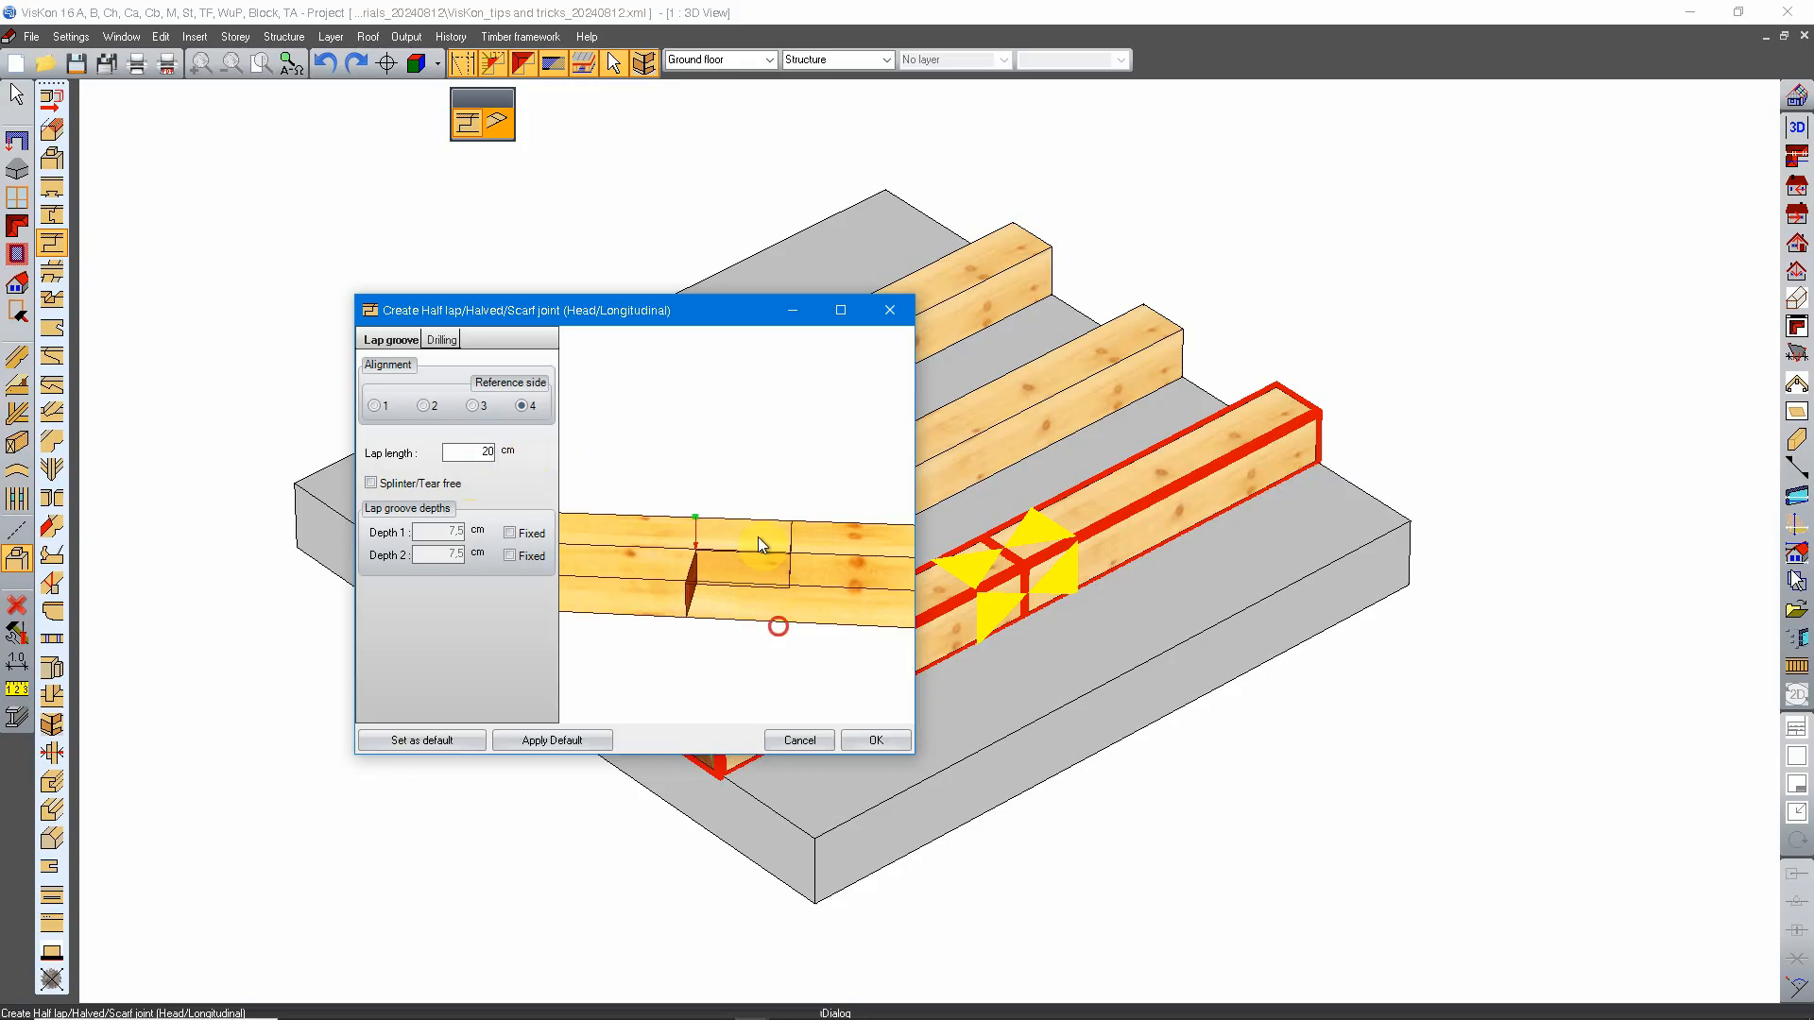
pyautogui.moveTo(758, 537); pyautogui.dragTo(701, 586)
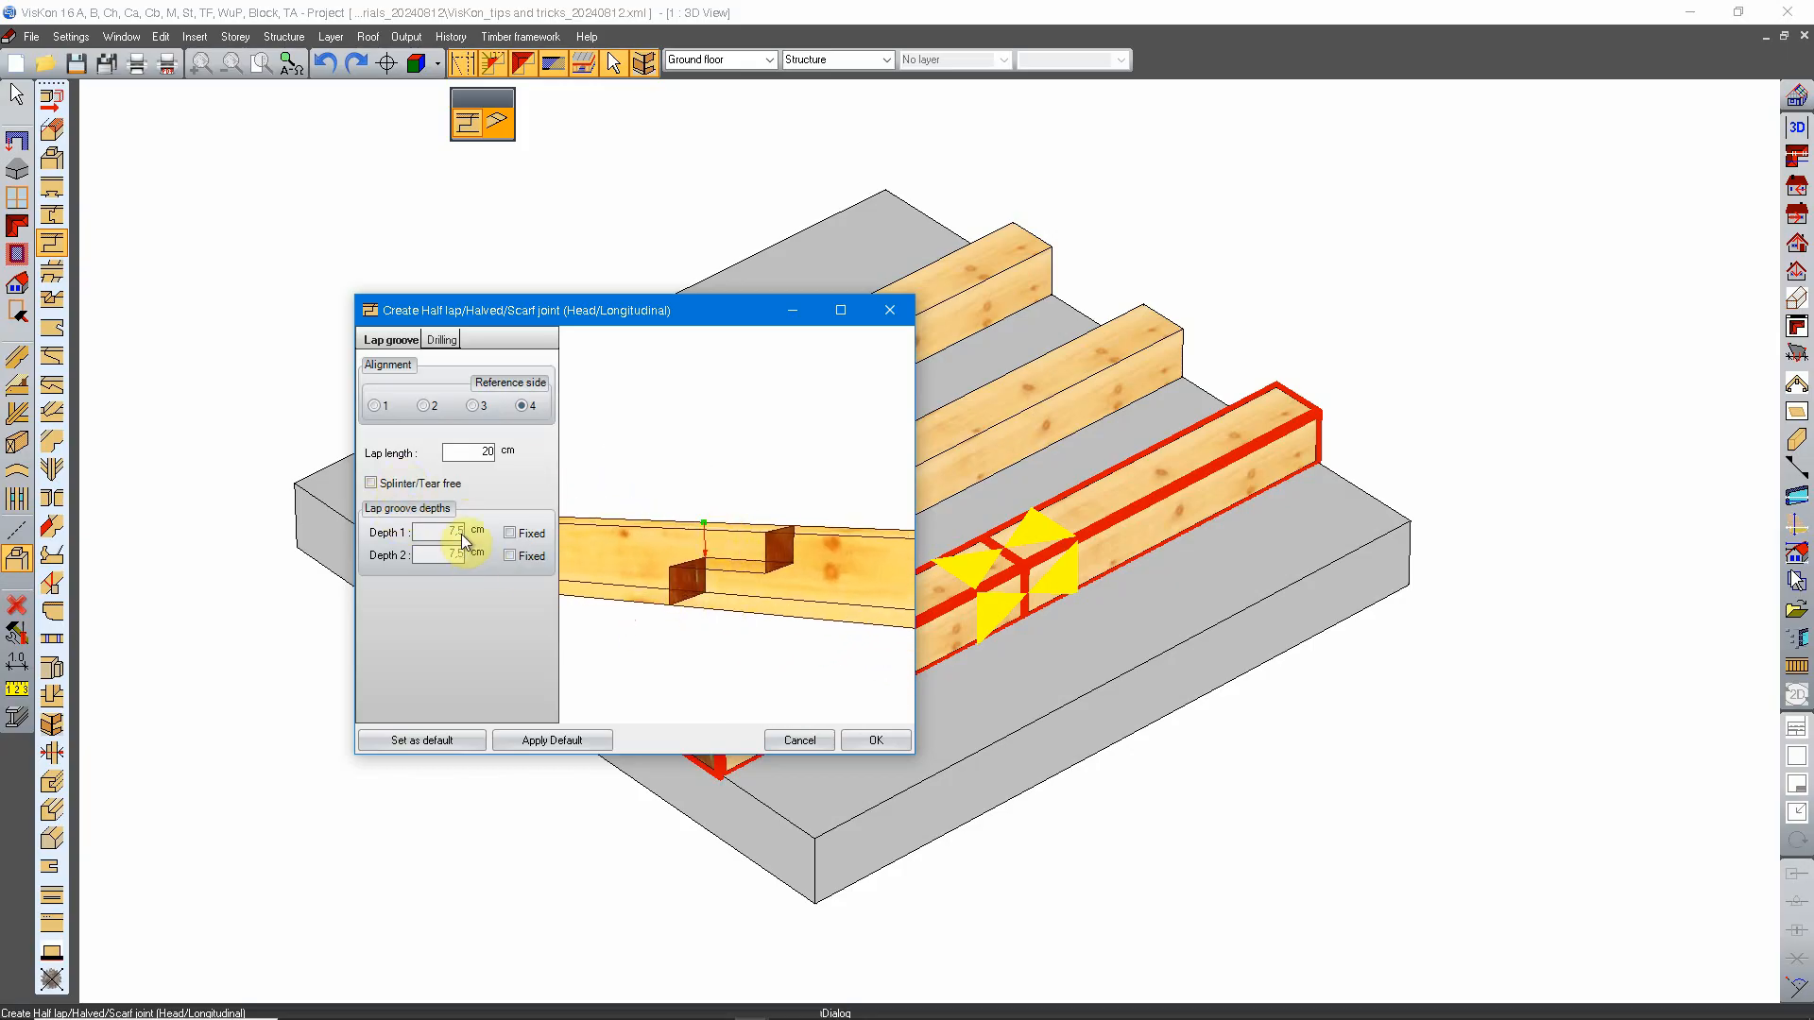
# Step: Try fixed lap groove depths of 14 cm and 1 cm, and release both fixed depths
pyautogui.click(511, 533)
pyautogui.click(442, 532)
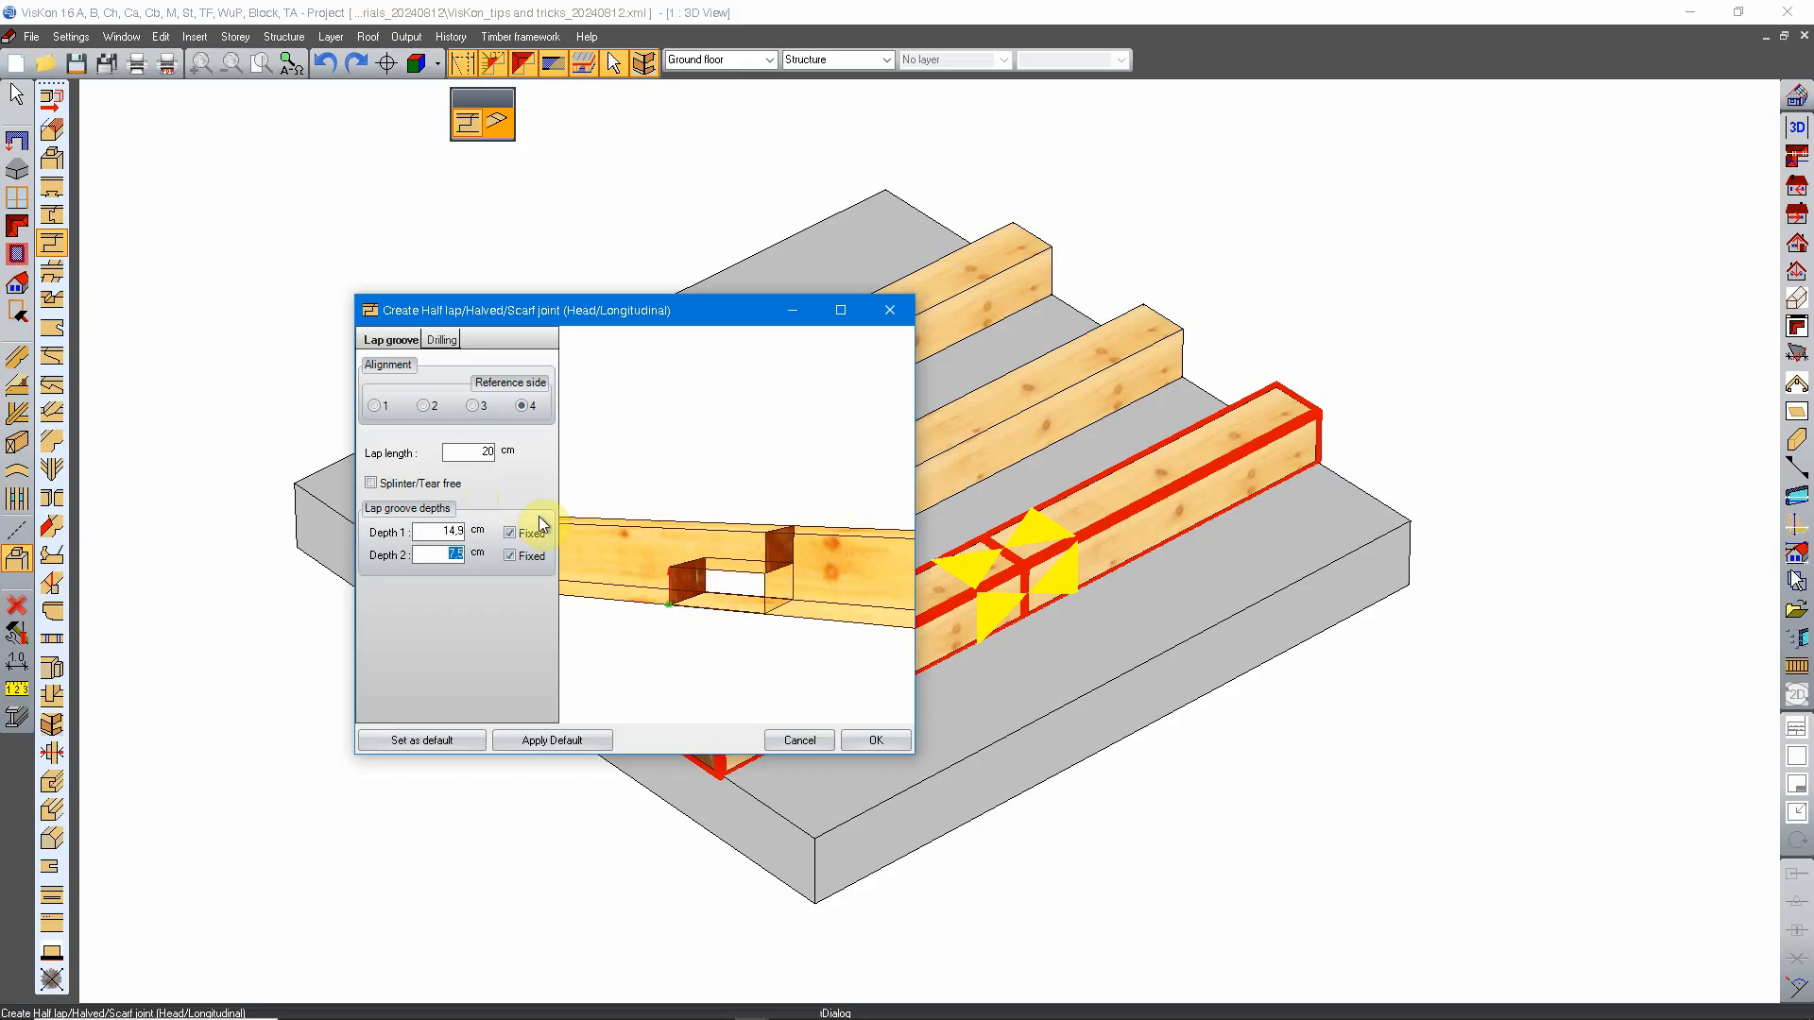
pyautogui.click(437, 532)
pyautogui.click(450, 555)
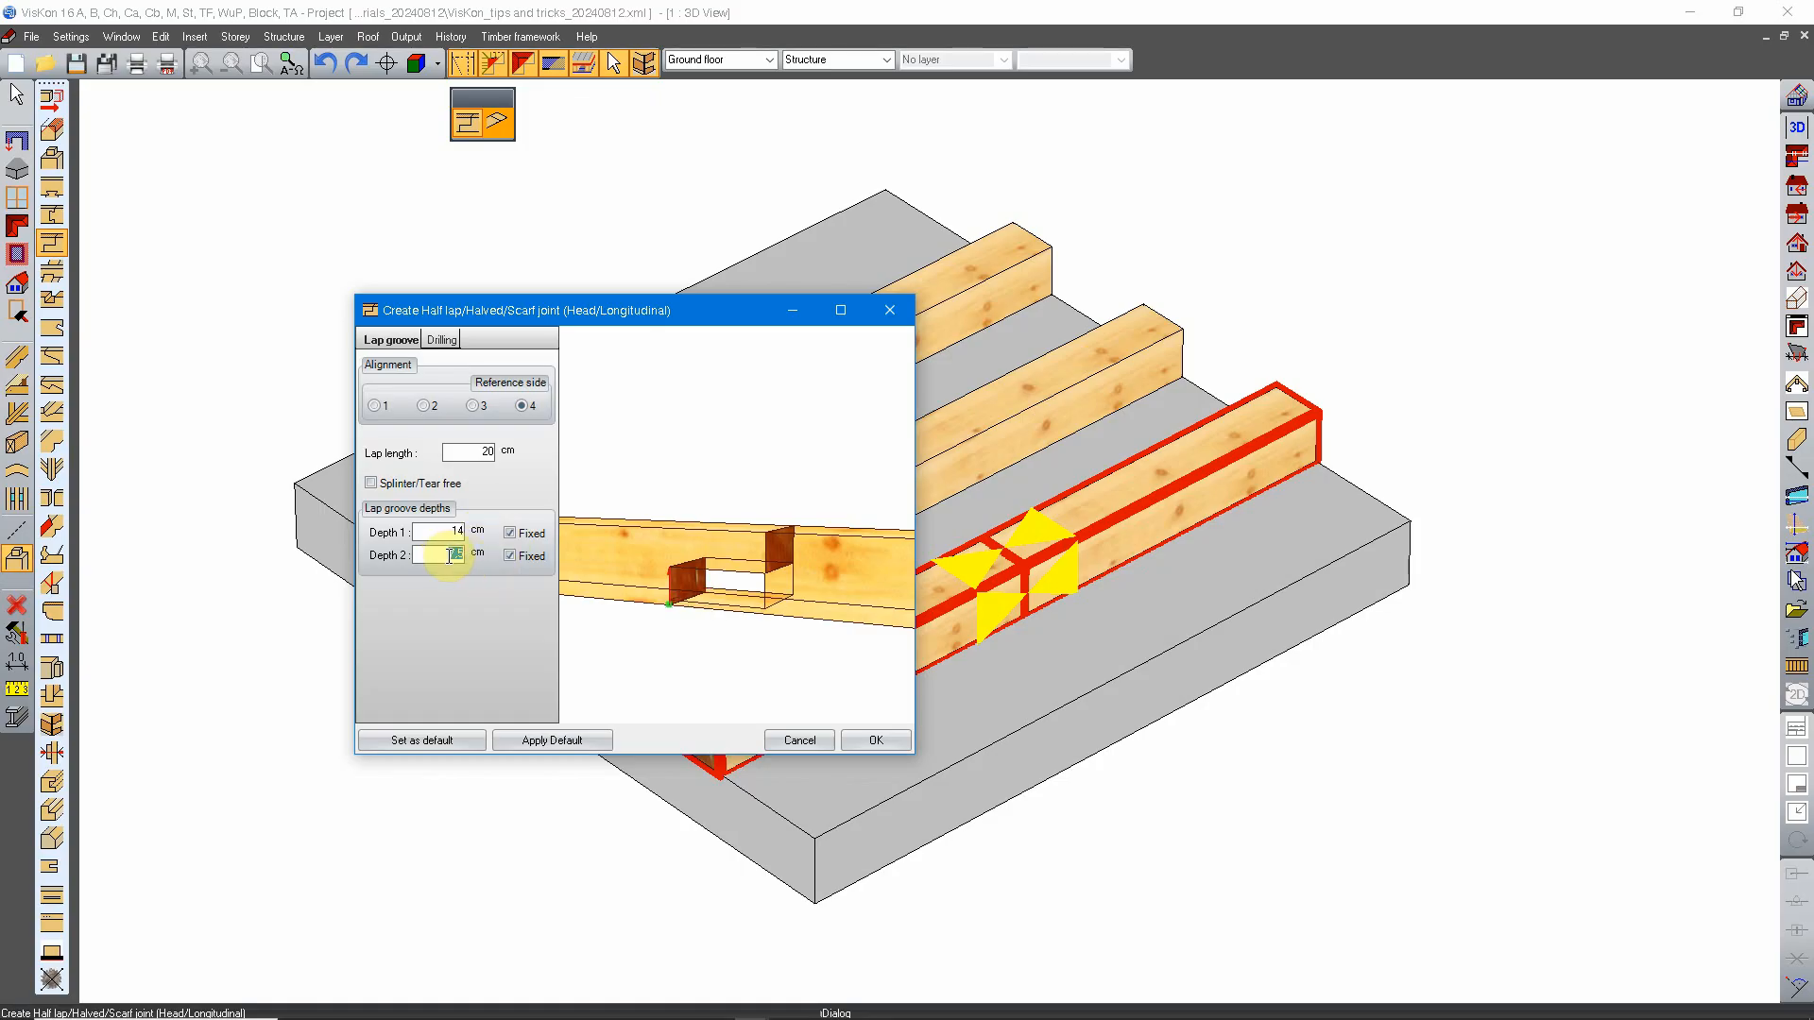
pyautogui.moveTo(812, 652); pyautogui.dragTo(728, 664)
pyautogui.click(509, 557)
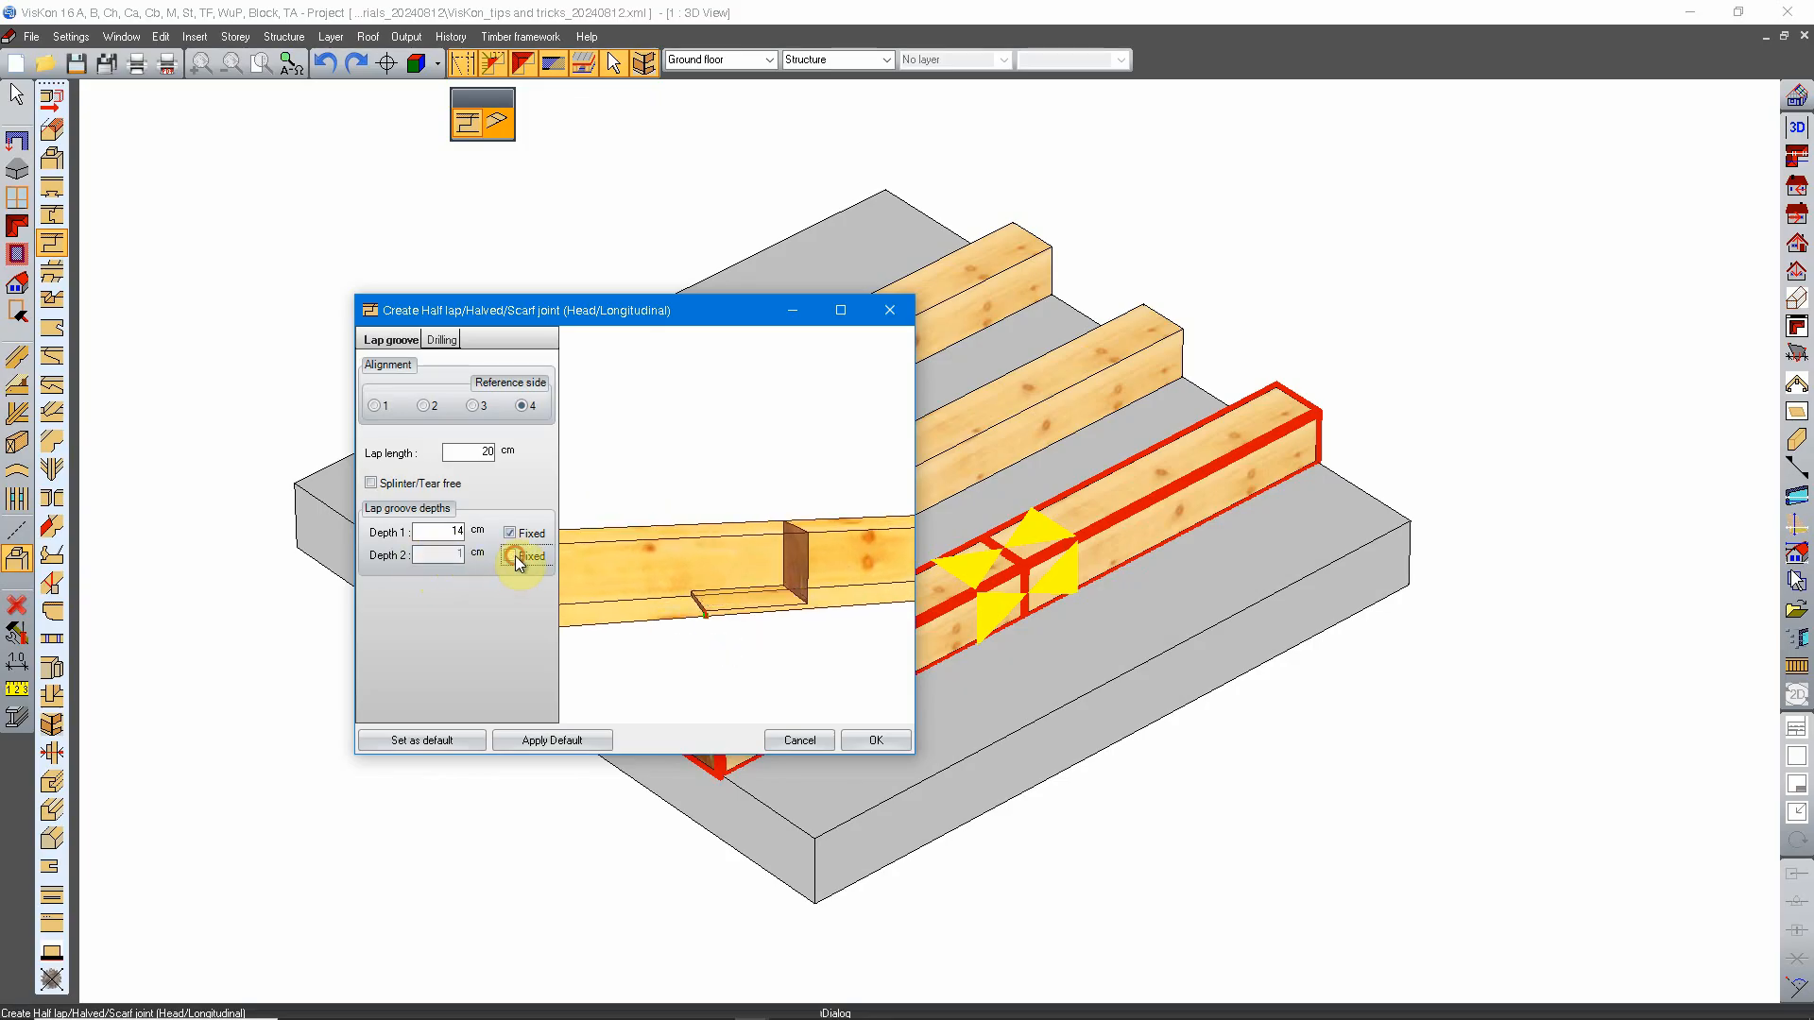
pyautogui.moveTo(834, 570); pyautogui.dragTo(565, 639)
# Step: Add a drilling with a diameter of 1.8 cm to the lap joint and create the joint
pyautogui.click(441, 341)
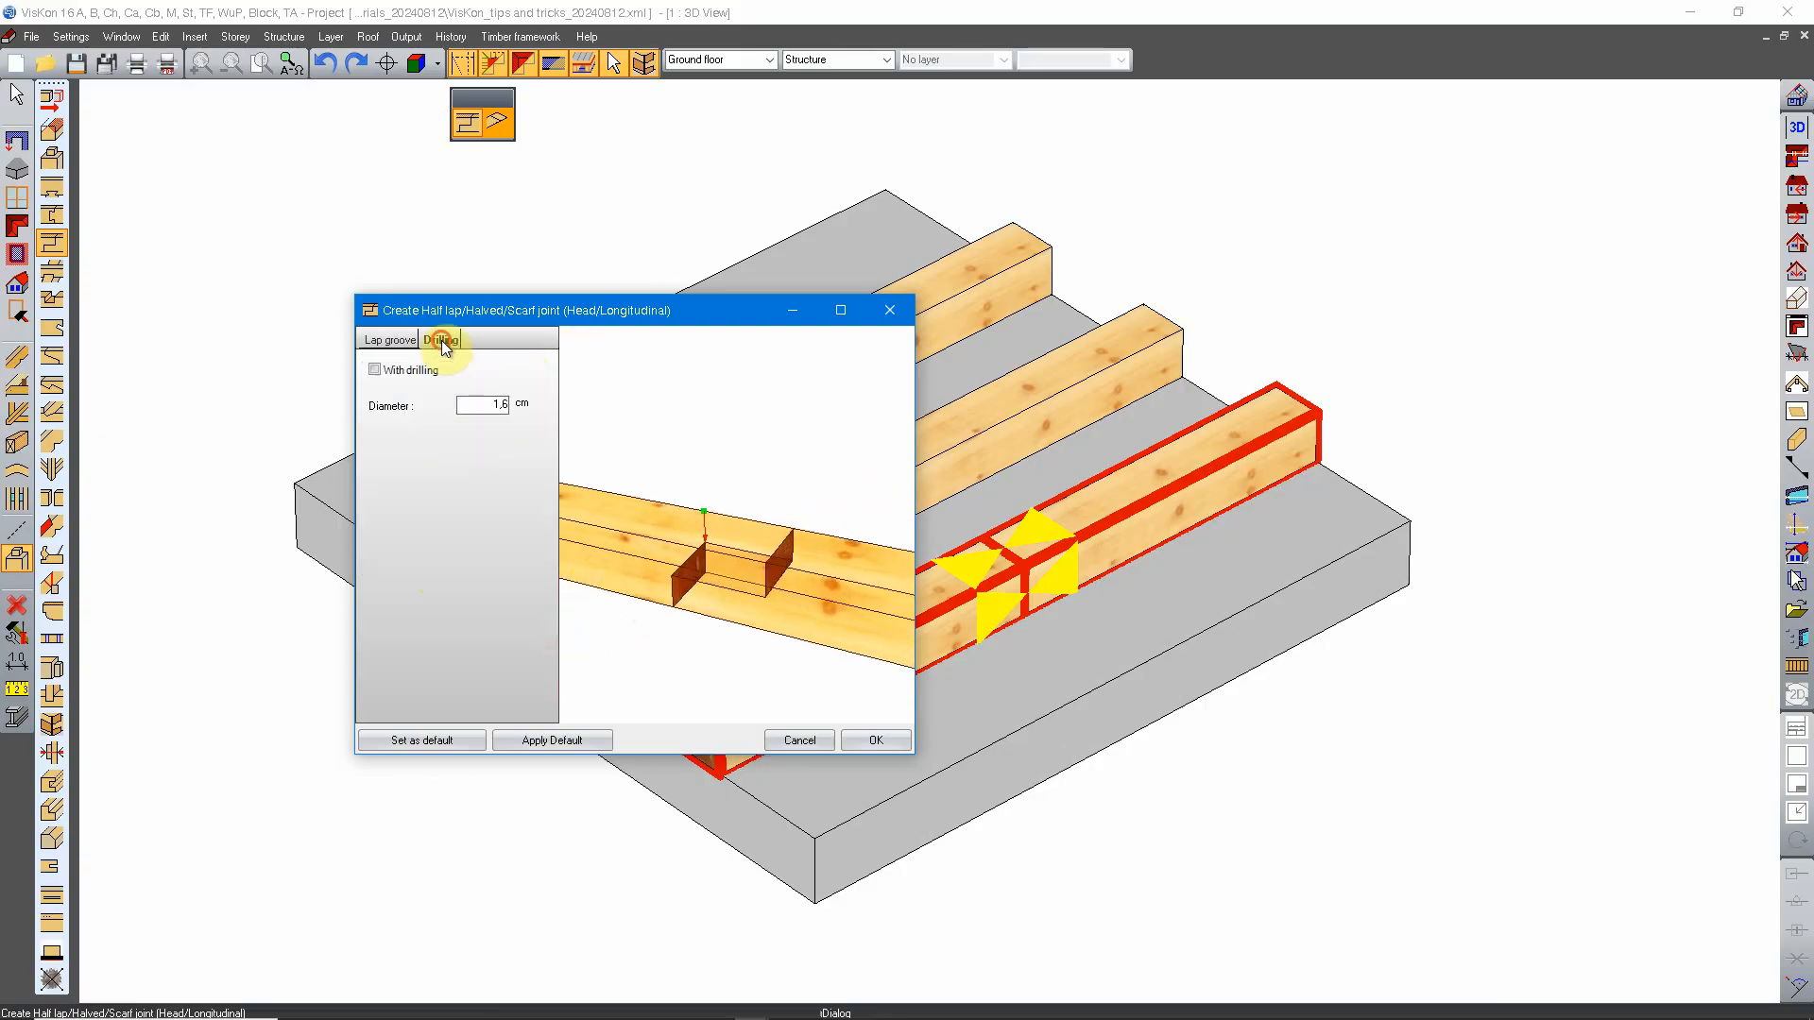
pyautogui.click(408, 380)
pyautogui.moveTo(727, 577); pyautogui.dragTo(668, 656)
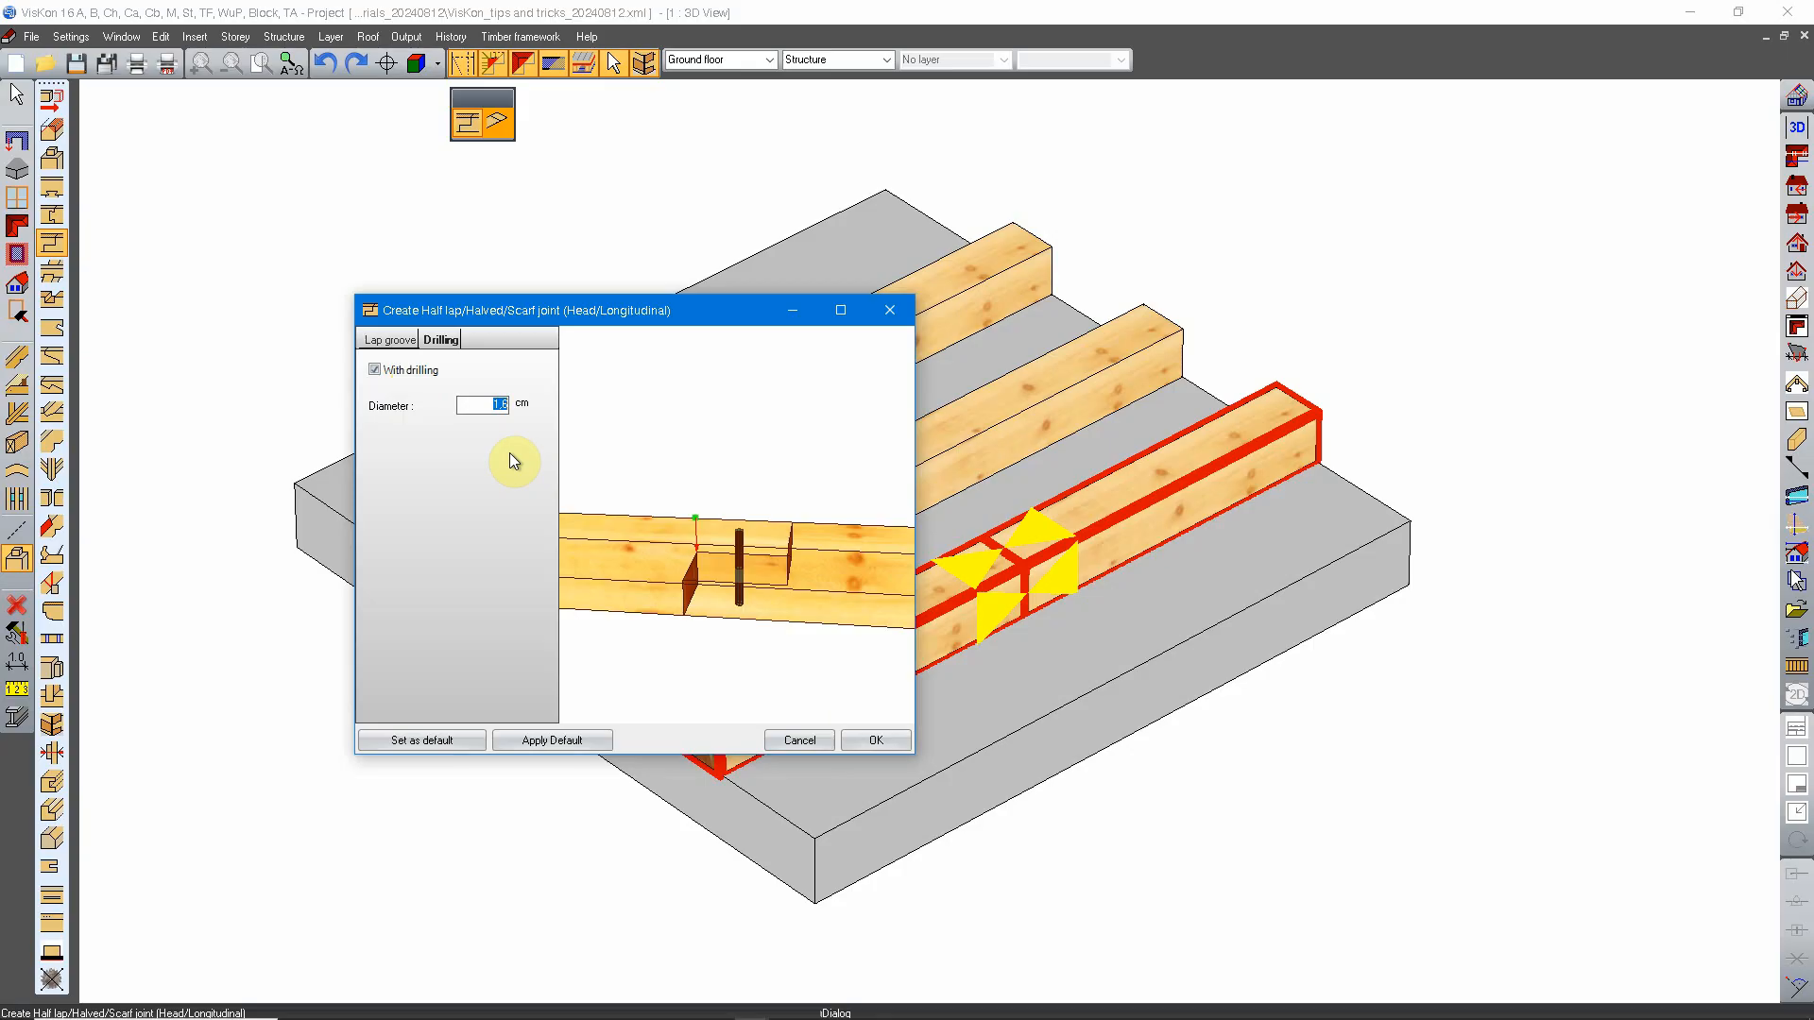
pyautogui.moveTo(822, 567); pyautogui.dragTo(591, 607)
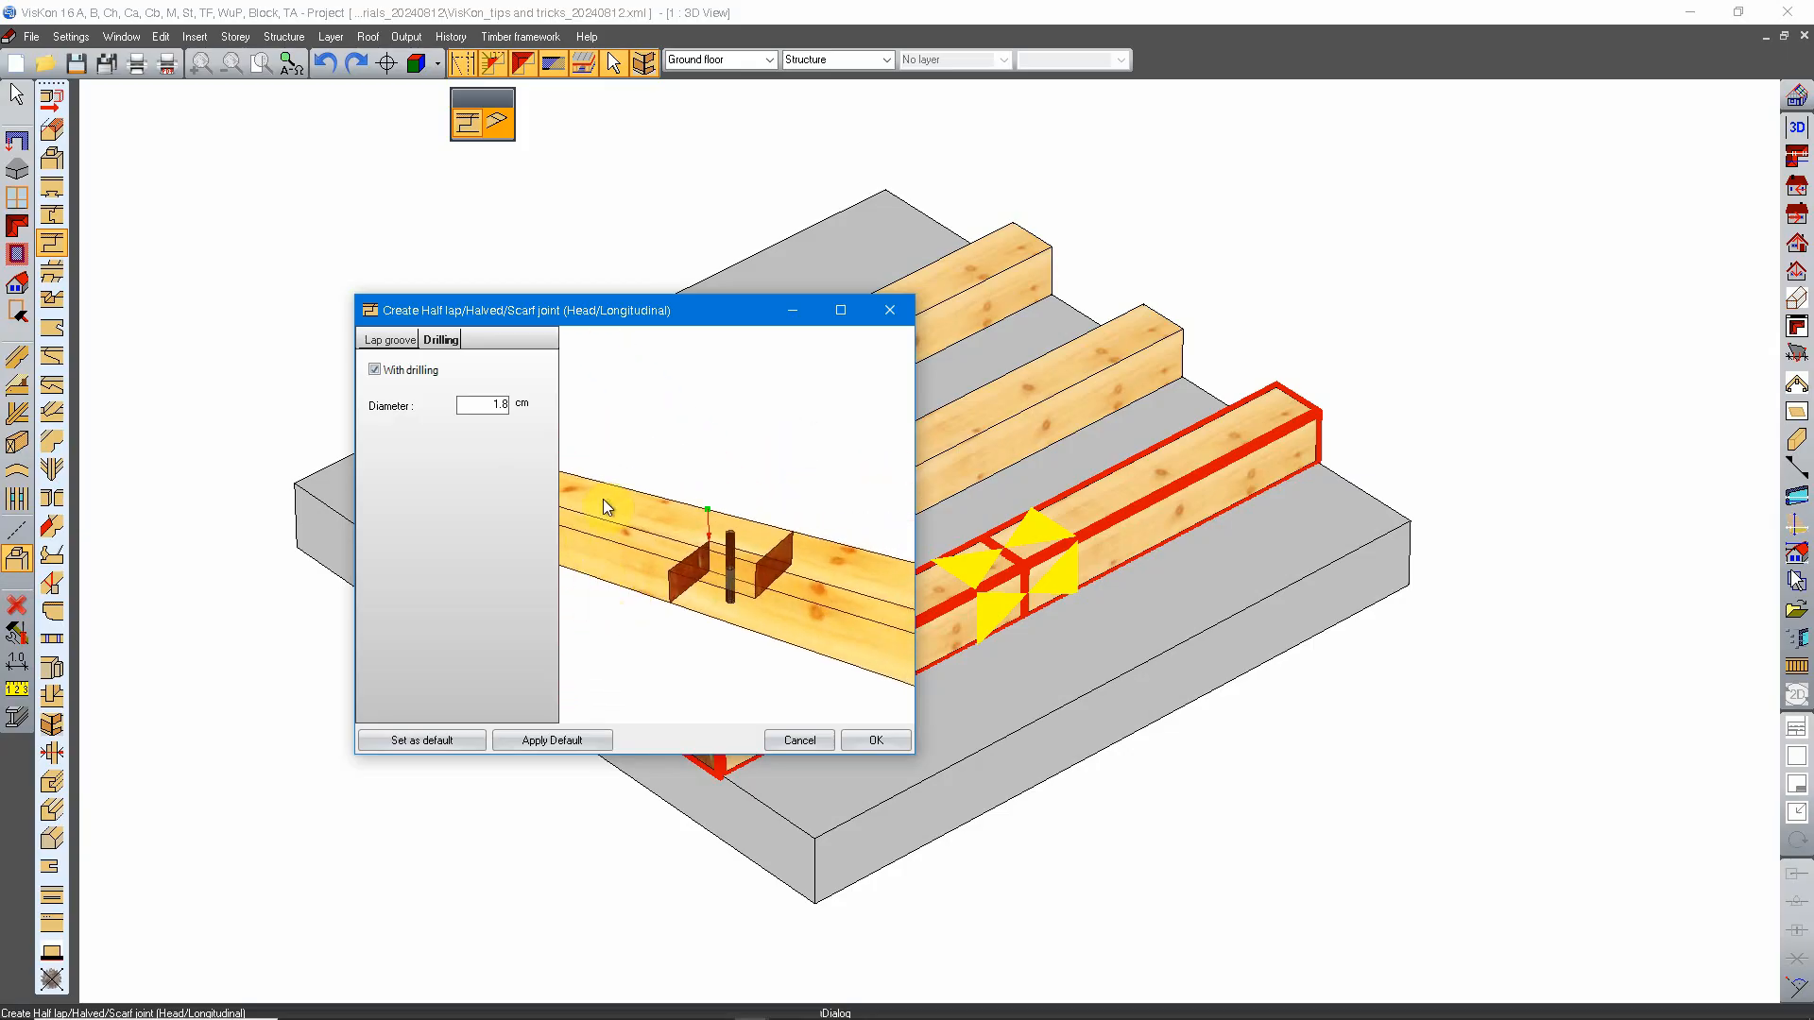
pyautogui.click(390, 341)
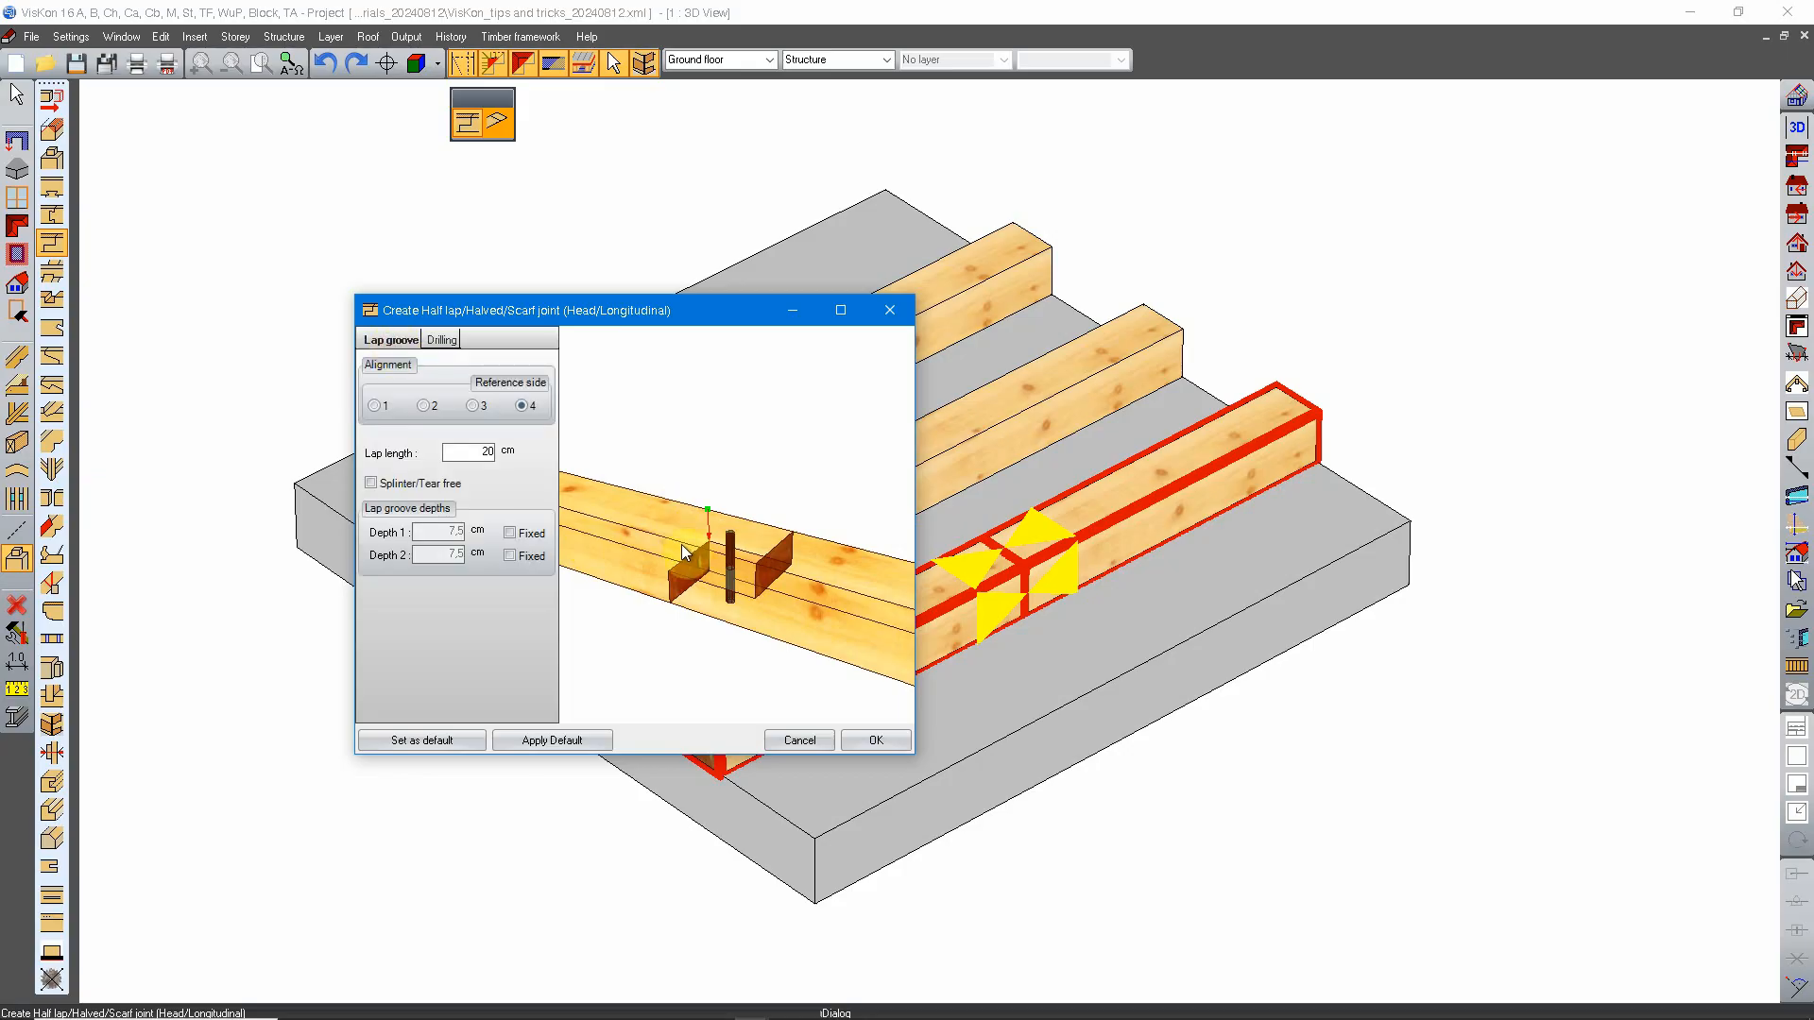
pyautogui.click(796, 740)
# Step: Create a half lap joint between the two middle-row beams, using reference side 3 and a lap length of 10 cm
pyautogui.click(830, 516)
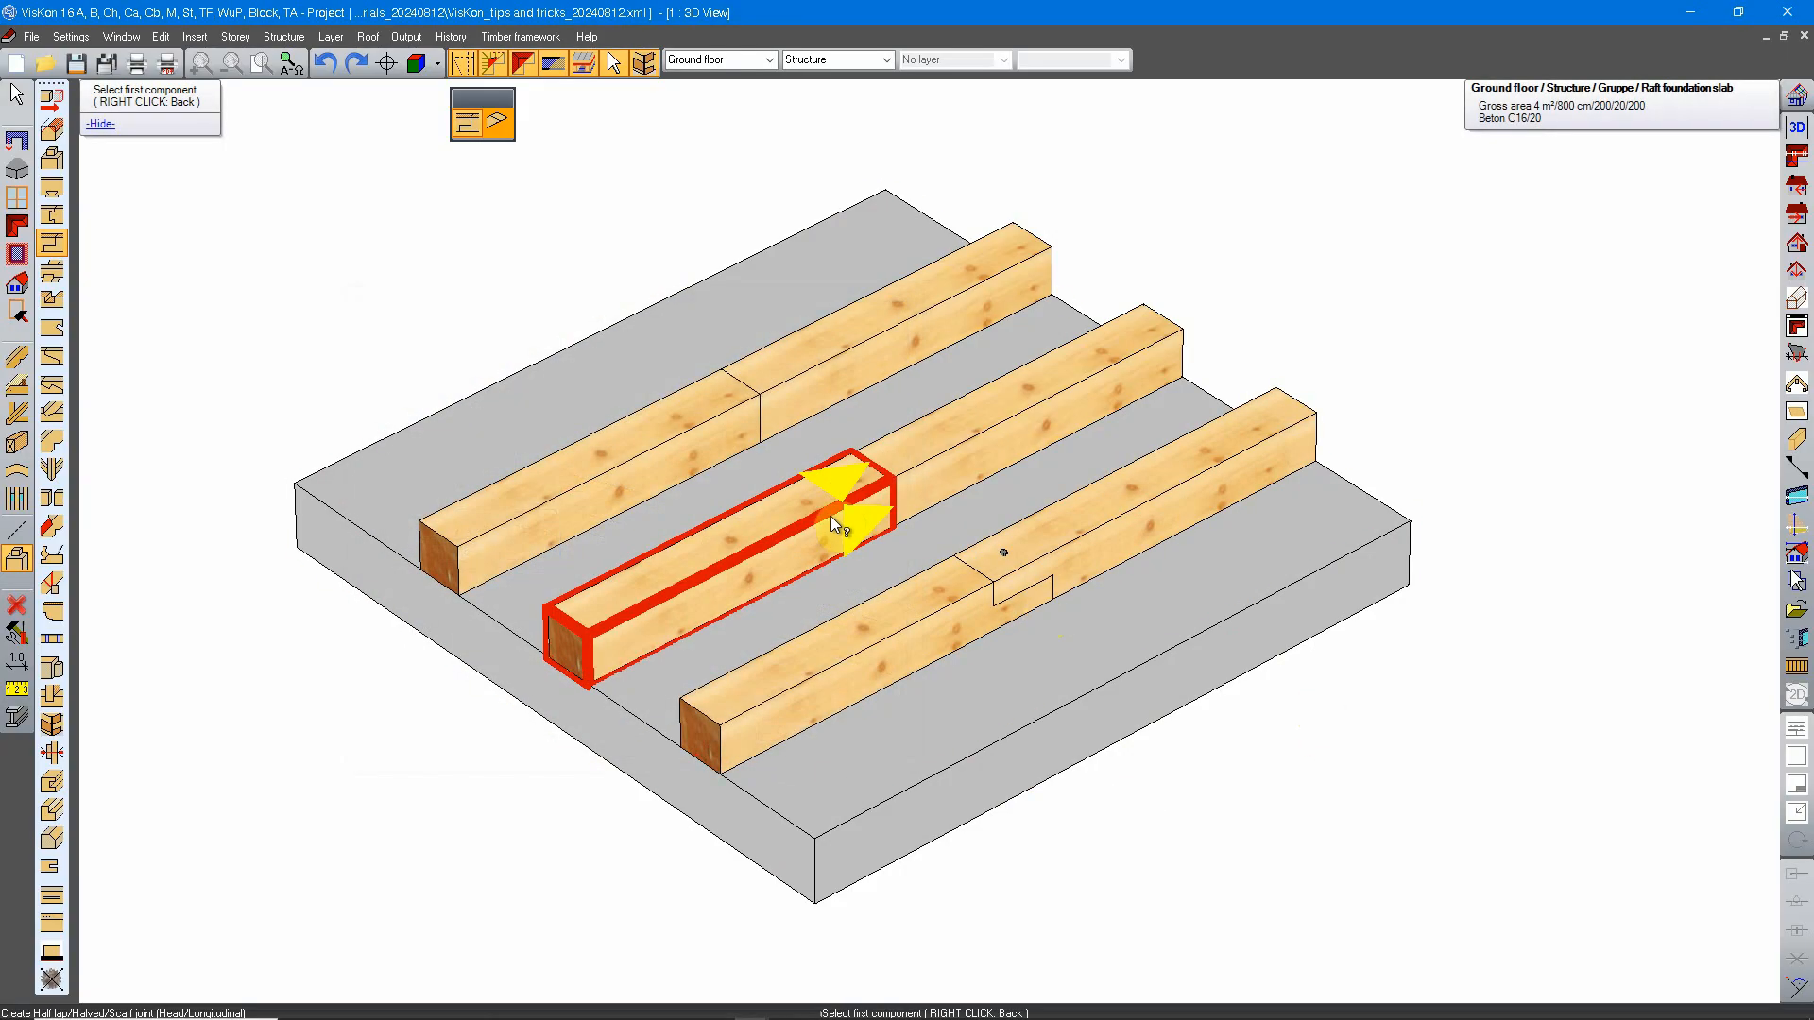
pyautogui.click(920, 466)
pyautogui.click(473, 406)
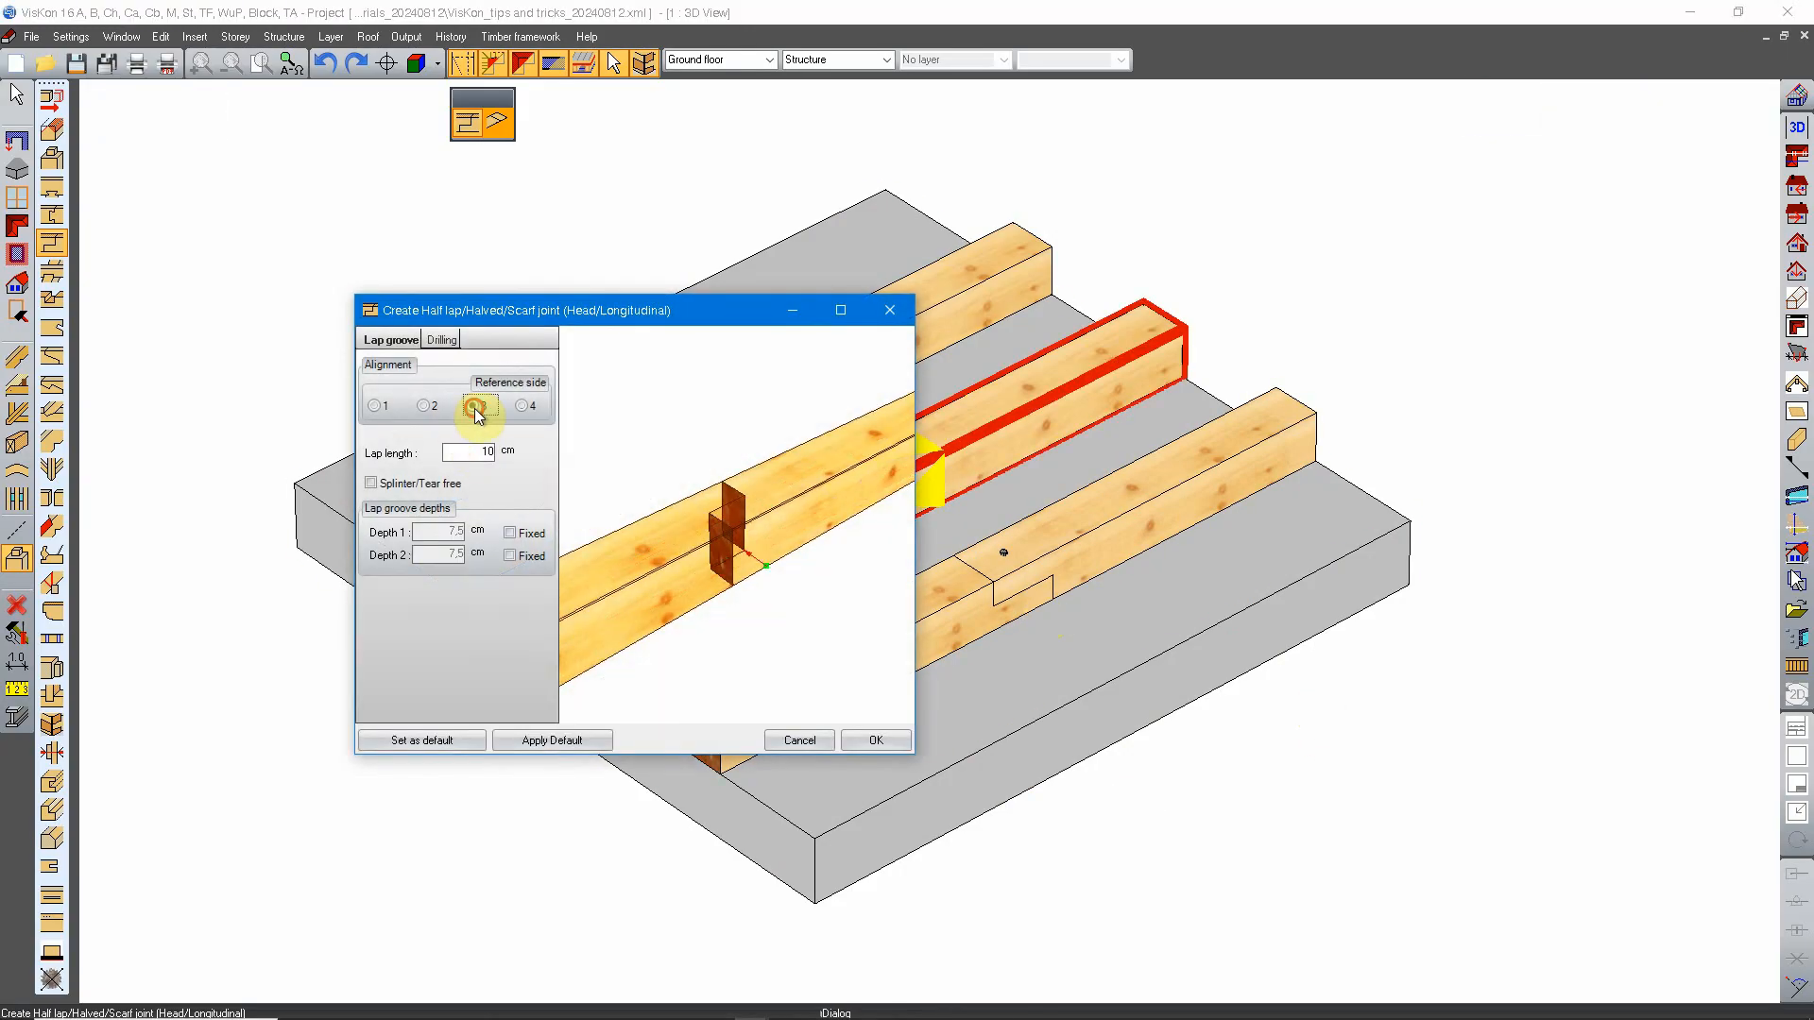
pyautogui.moveTo(668, 538); pyautogui.dragTo(733, 717)
pyautogui.moveTo(608, 567); pyautogui.dragTo(599, 620)
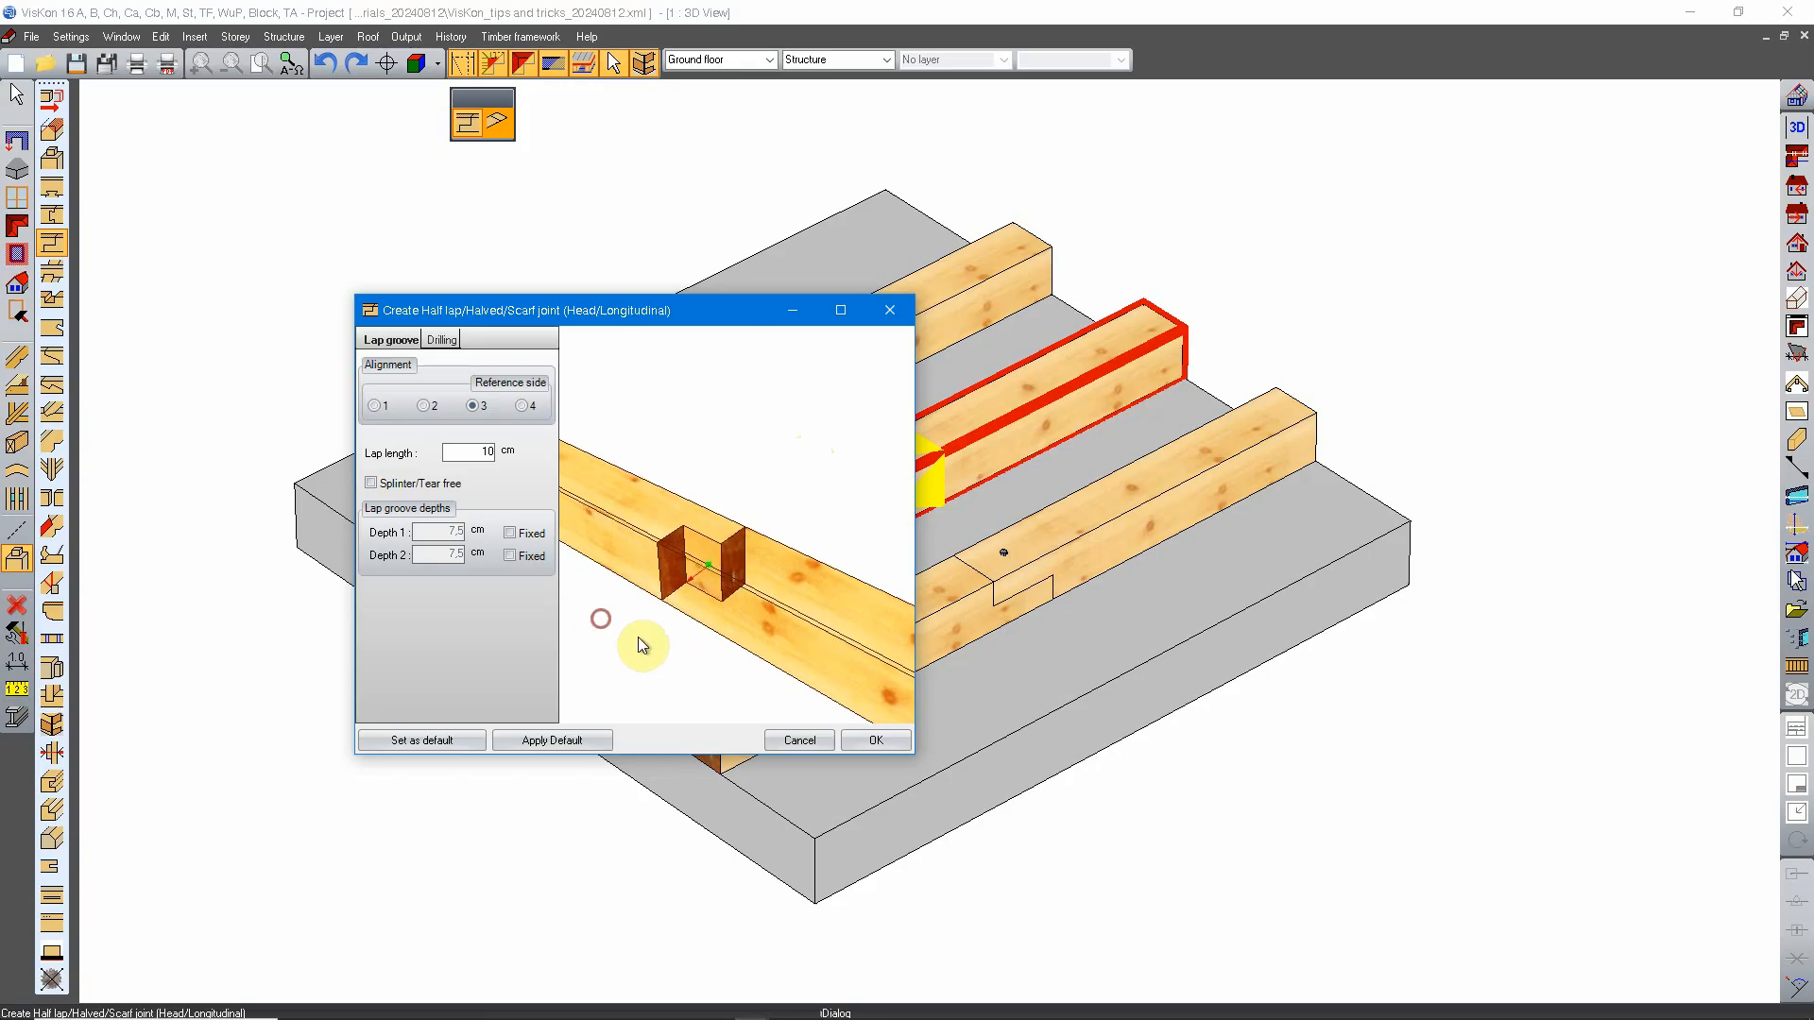
pyautogui.click(894, 743)
# Step: Create a half lap joint on the remaining beam row with a 50 cm lap length and a 1.6 cm drilling
pyautogui.moveTo(729, 581); pyautogui.dragTo(1486, 538)
pyautogui.click(774, 638)
pyautogui.click(774, 638)
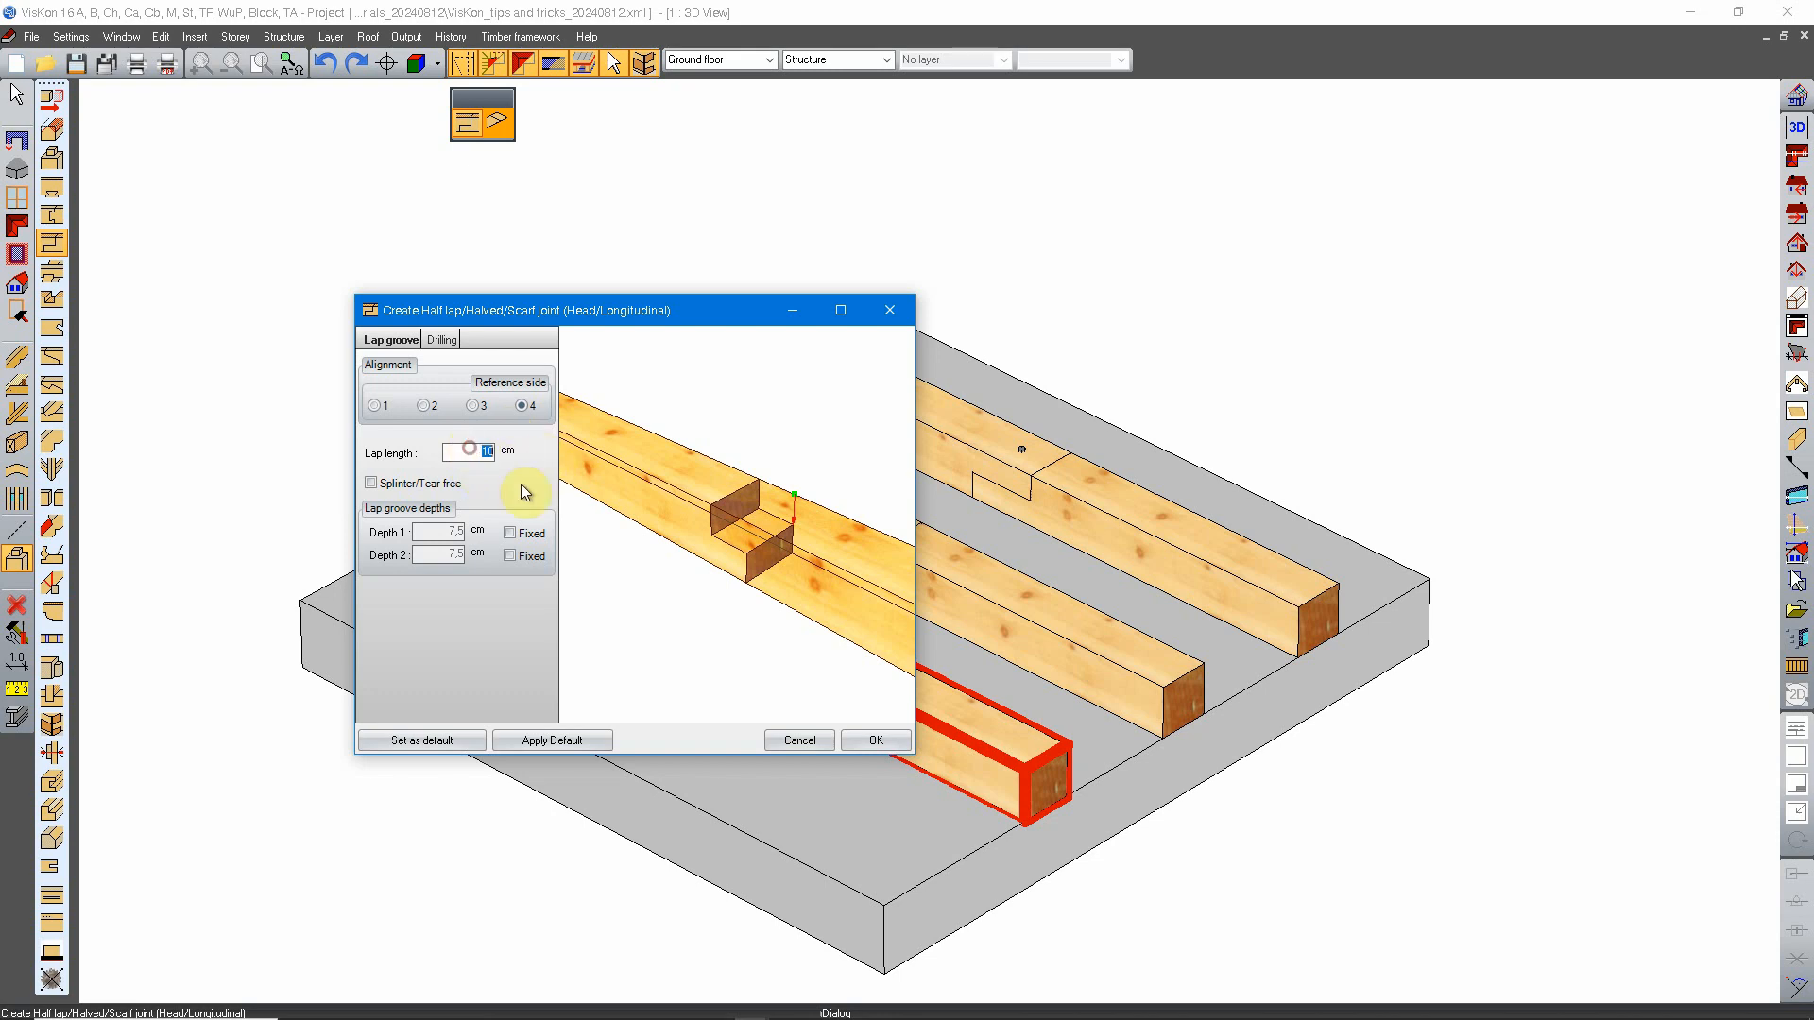
pyautogui.moveTo(706, 621); pyautogui.dragTo(749, 599)
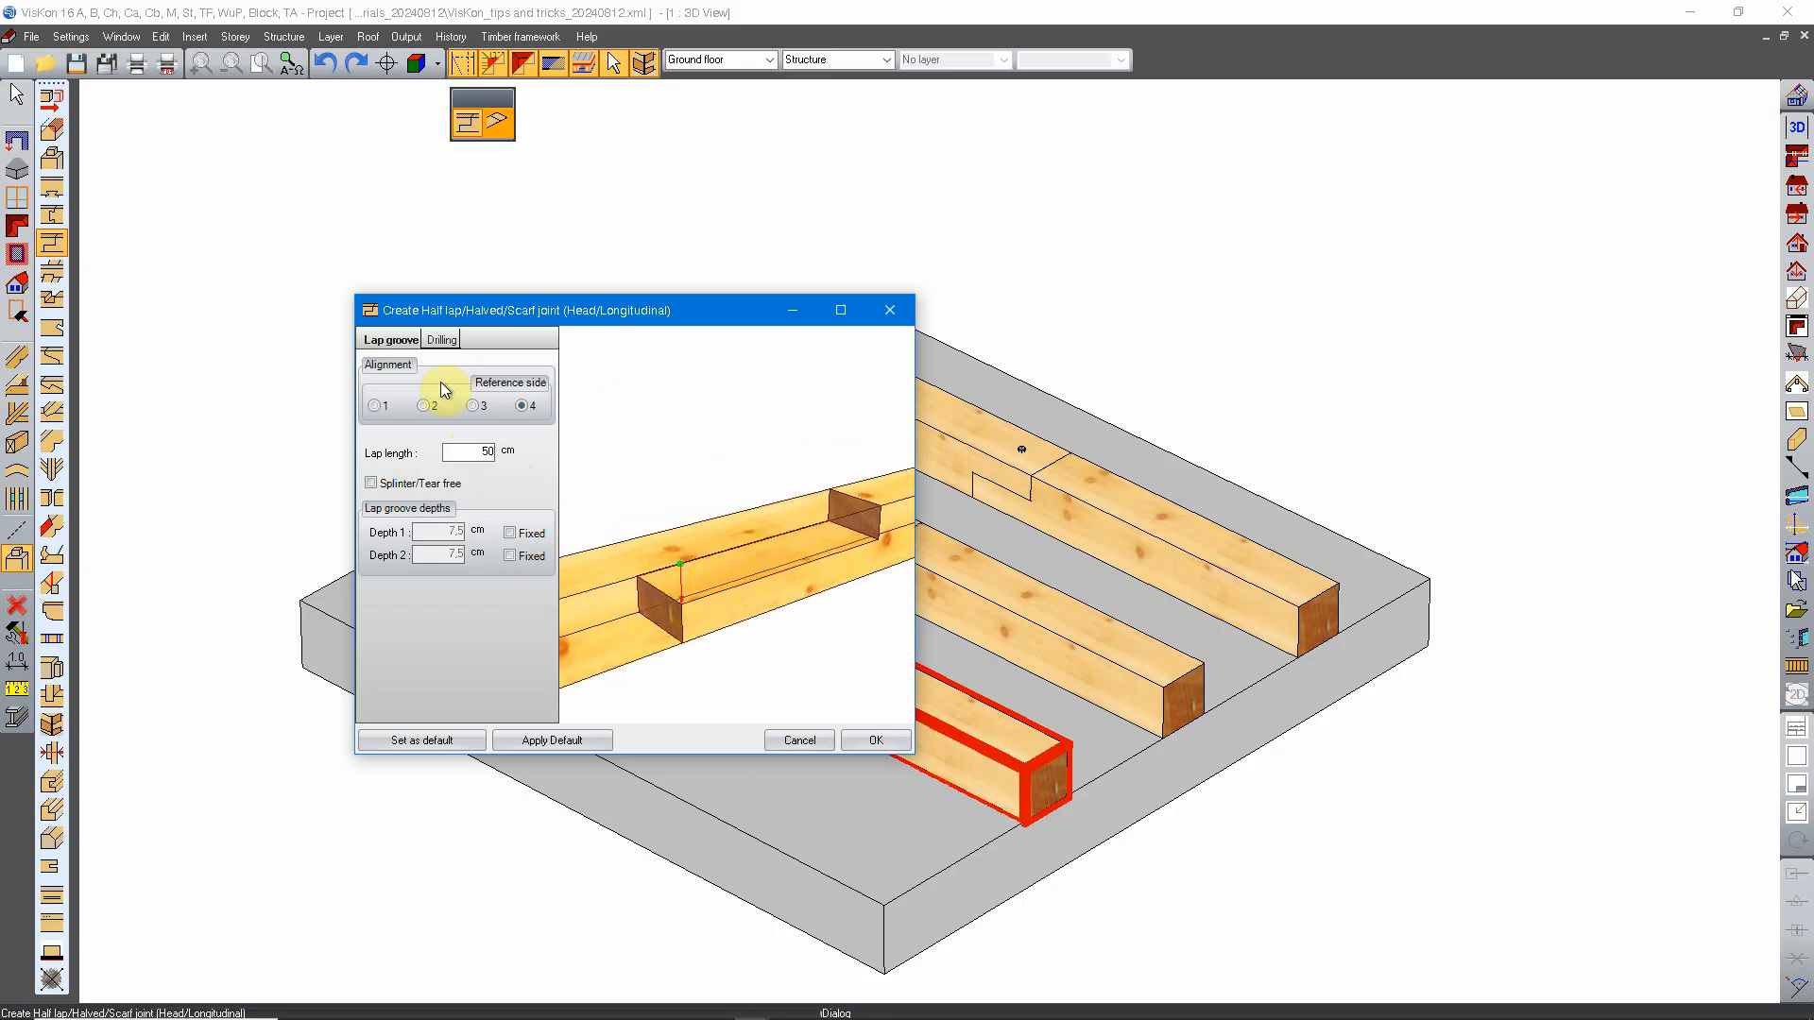
pyautogui.click(440, 339)
pyautogui.click(391, 370)
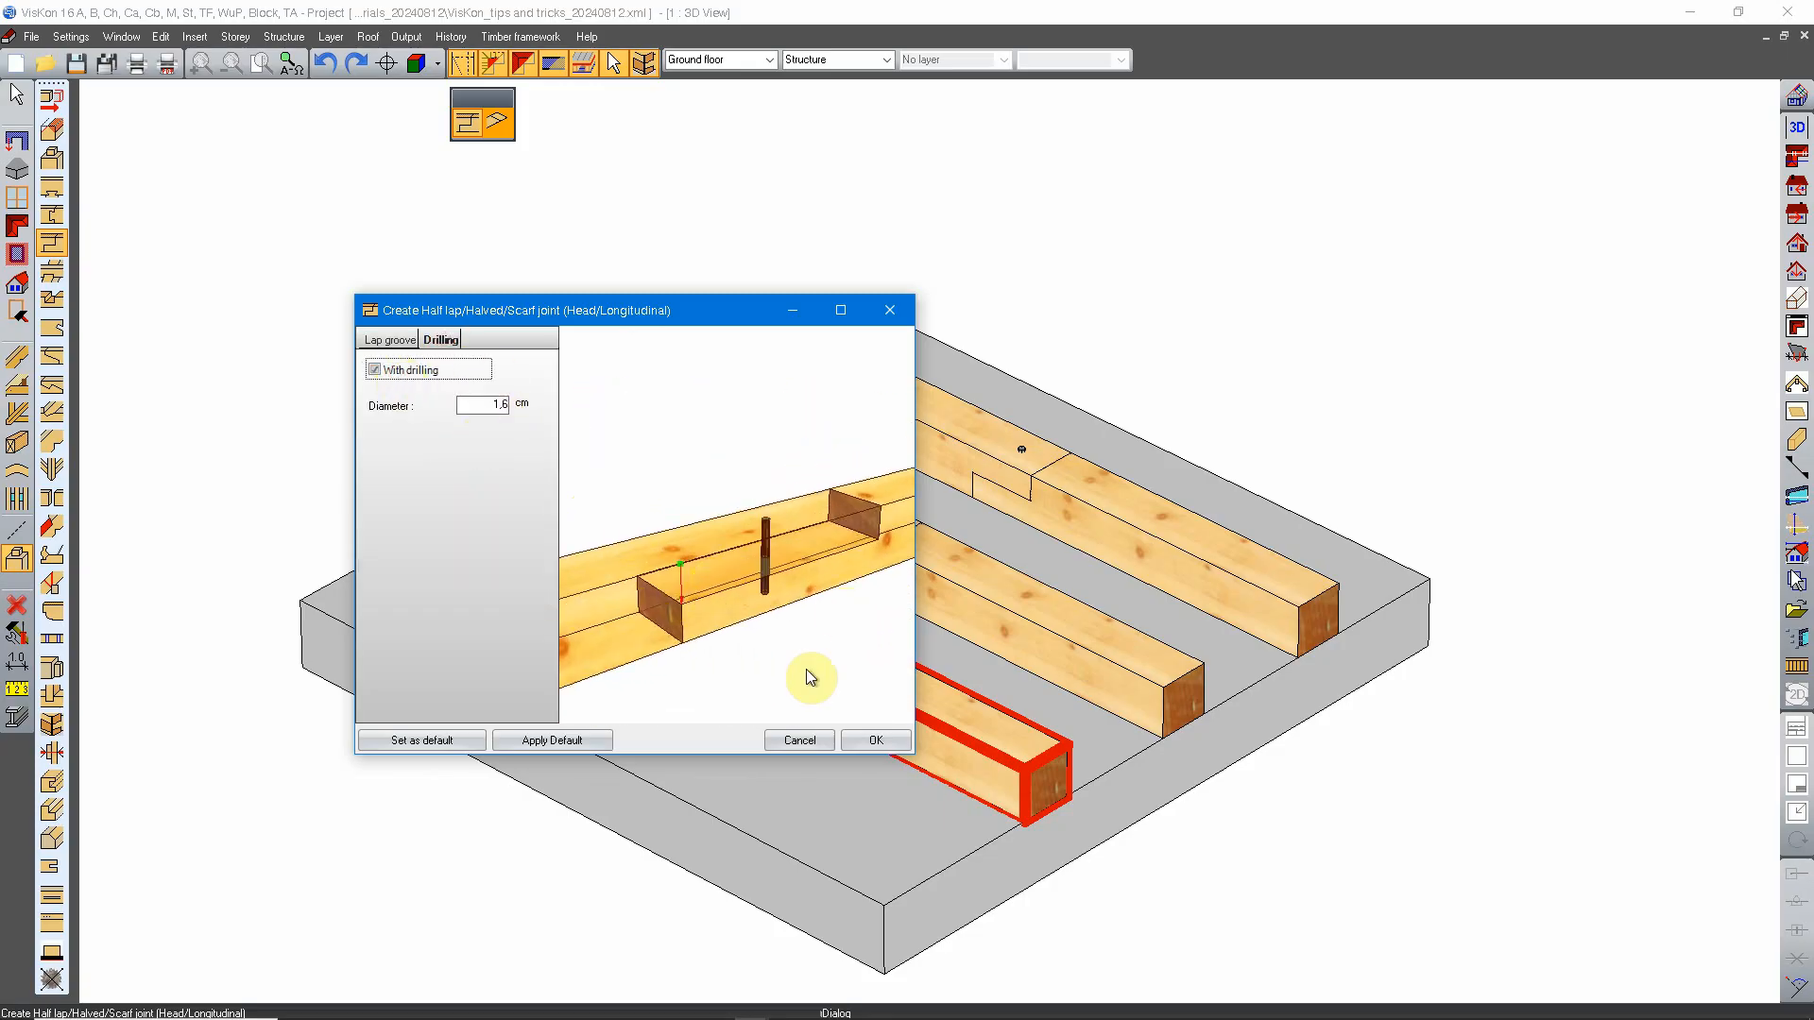
pyautogui.click(861, 735)
pyautogui.moveTo(1266, 459); pyautogui.dragTo(1025, 356, button='middle')
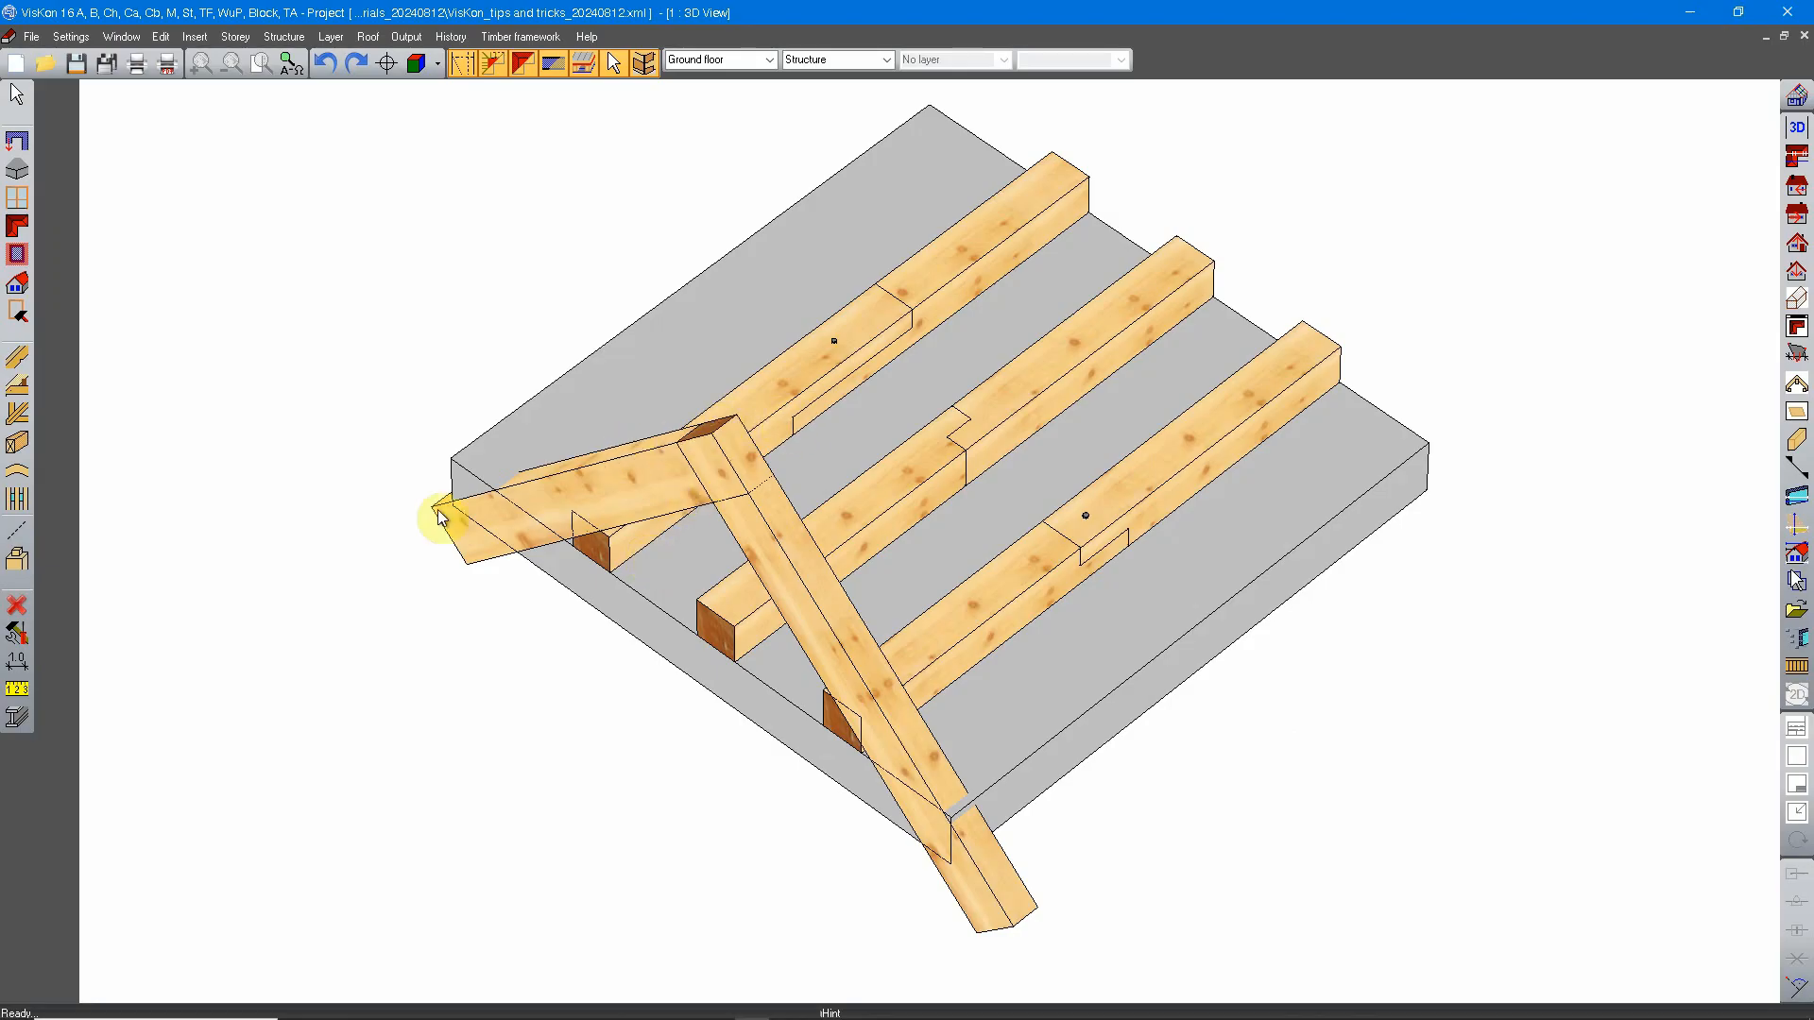
pyautogui.rightClick(713, 472)
pyautogui.click(737, 482)
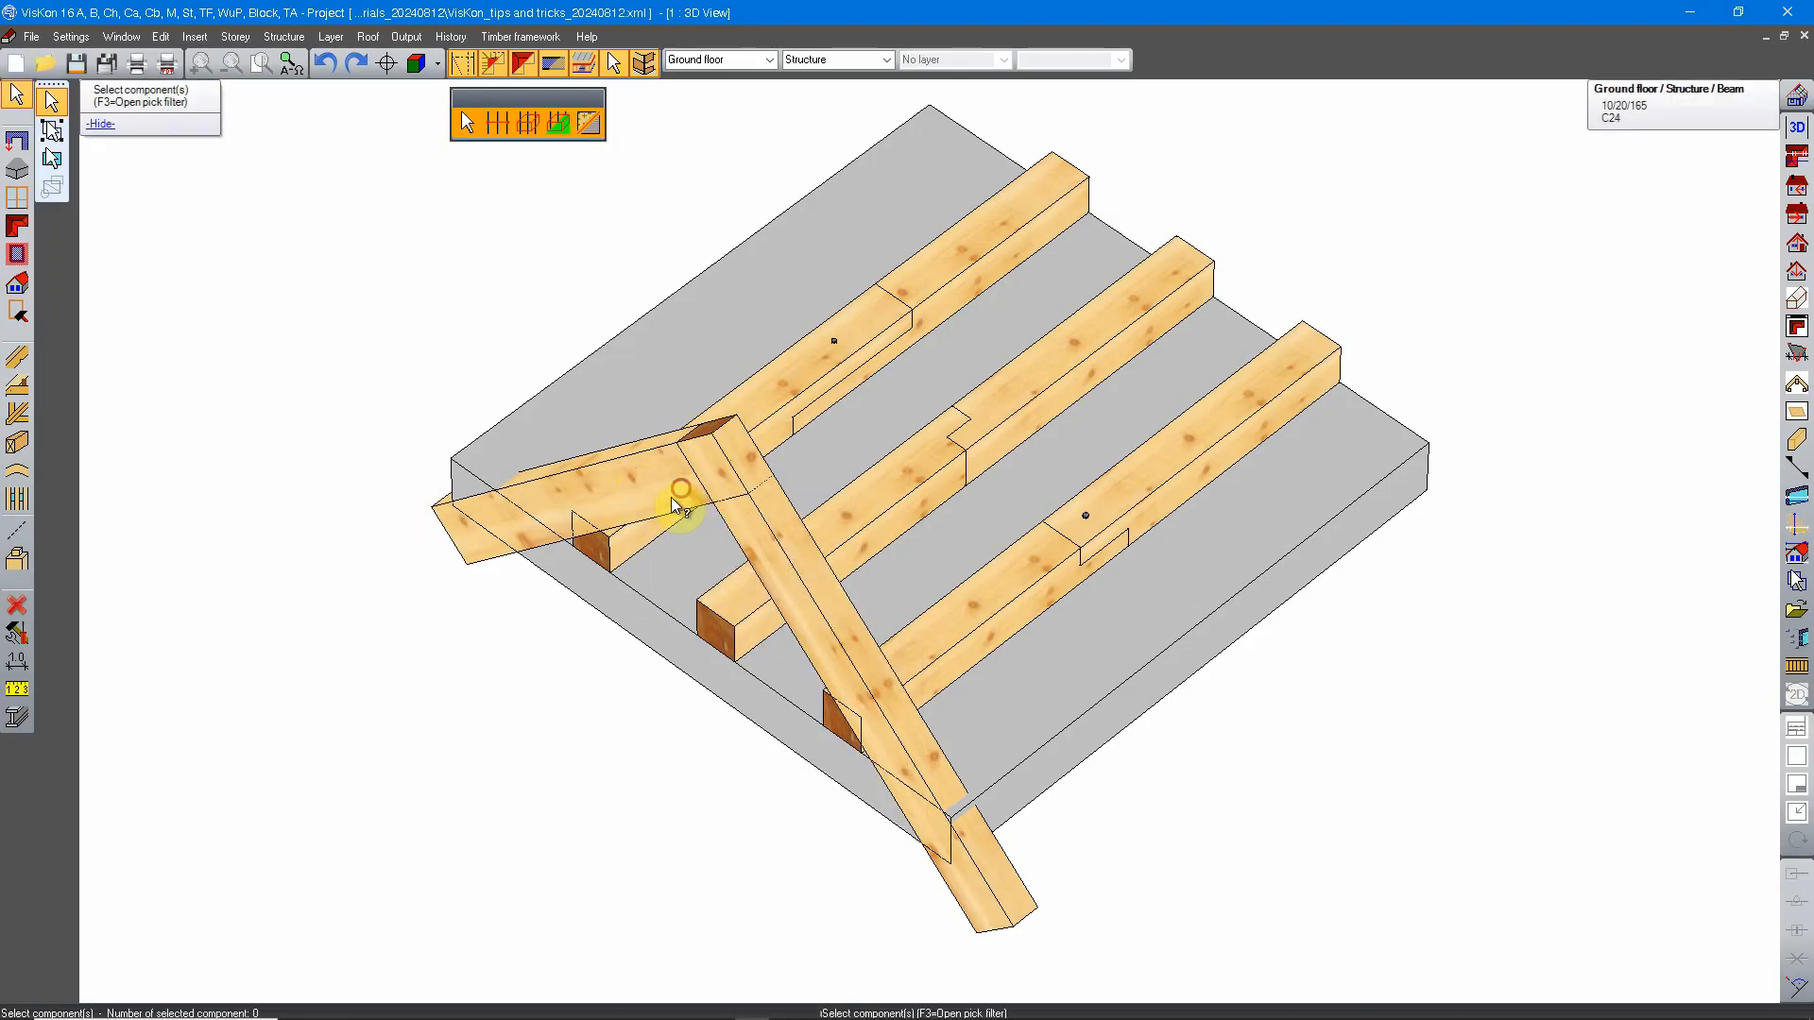
pyautogui.click(675, 496)
pyautogui.click(794, 570)
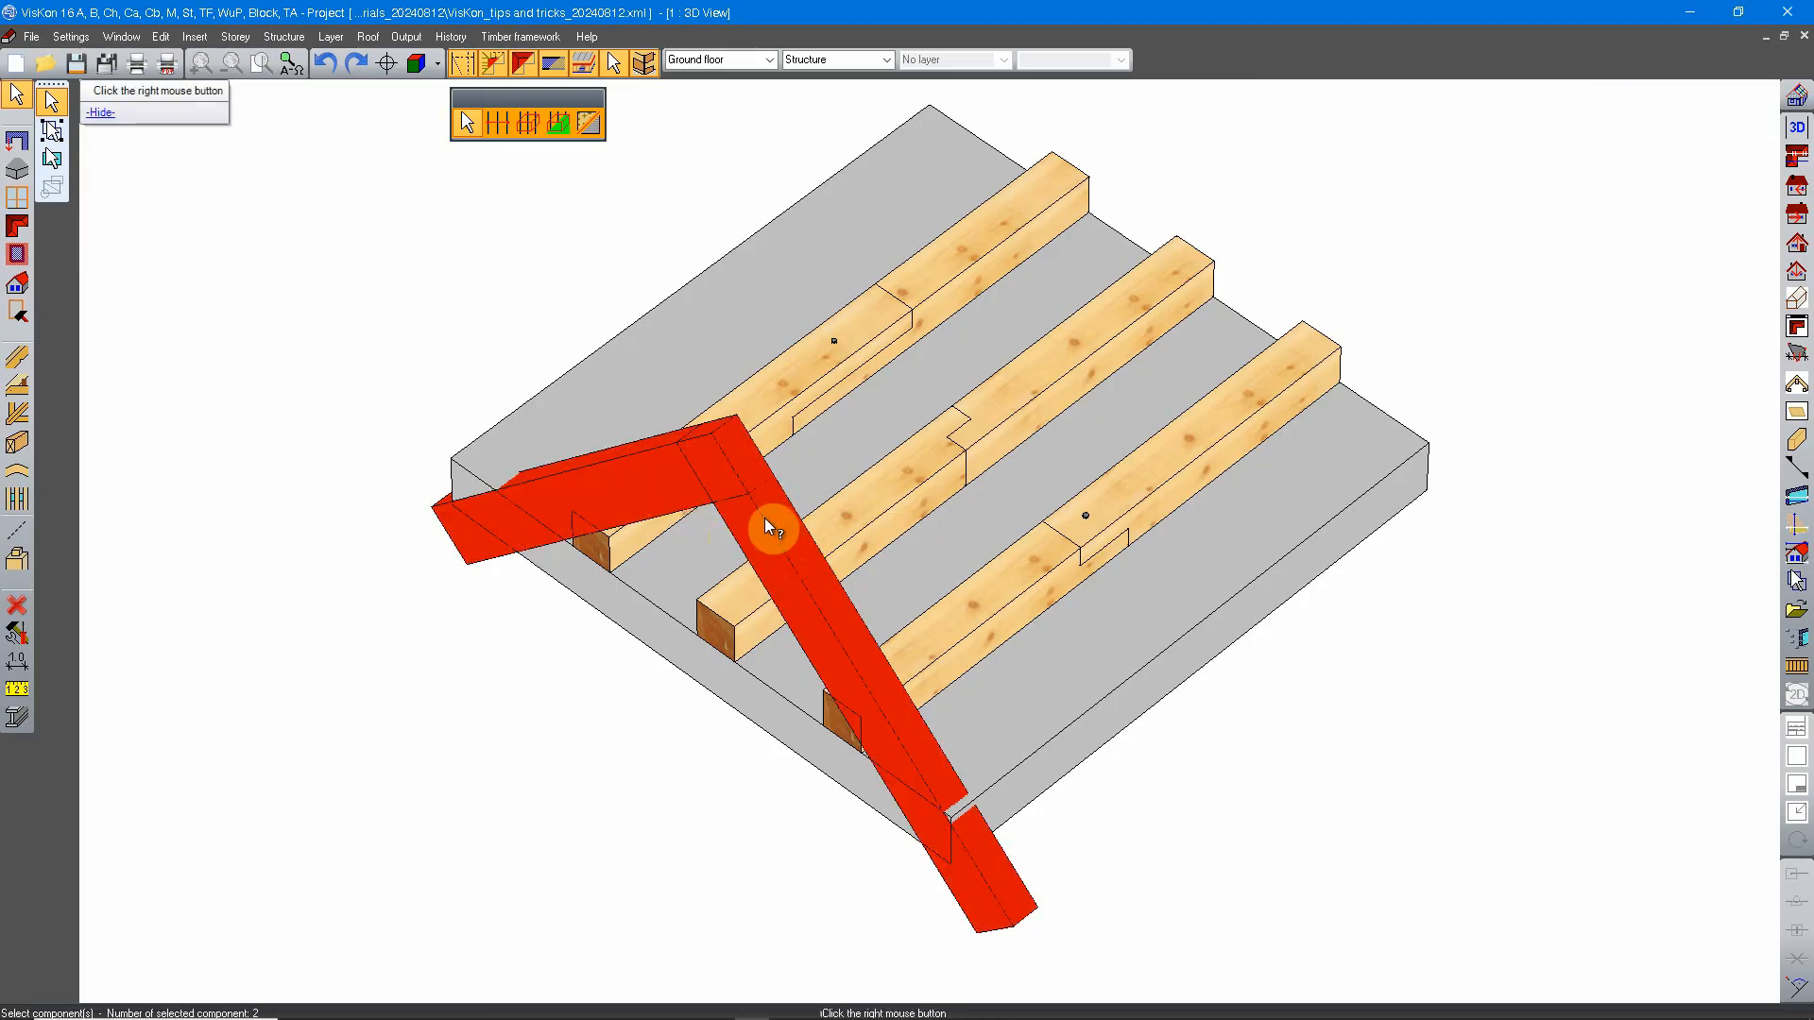
pyautogui.rightClick(766, 454)
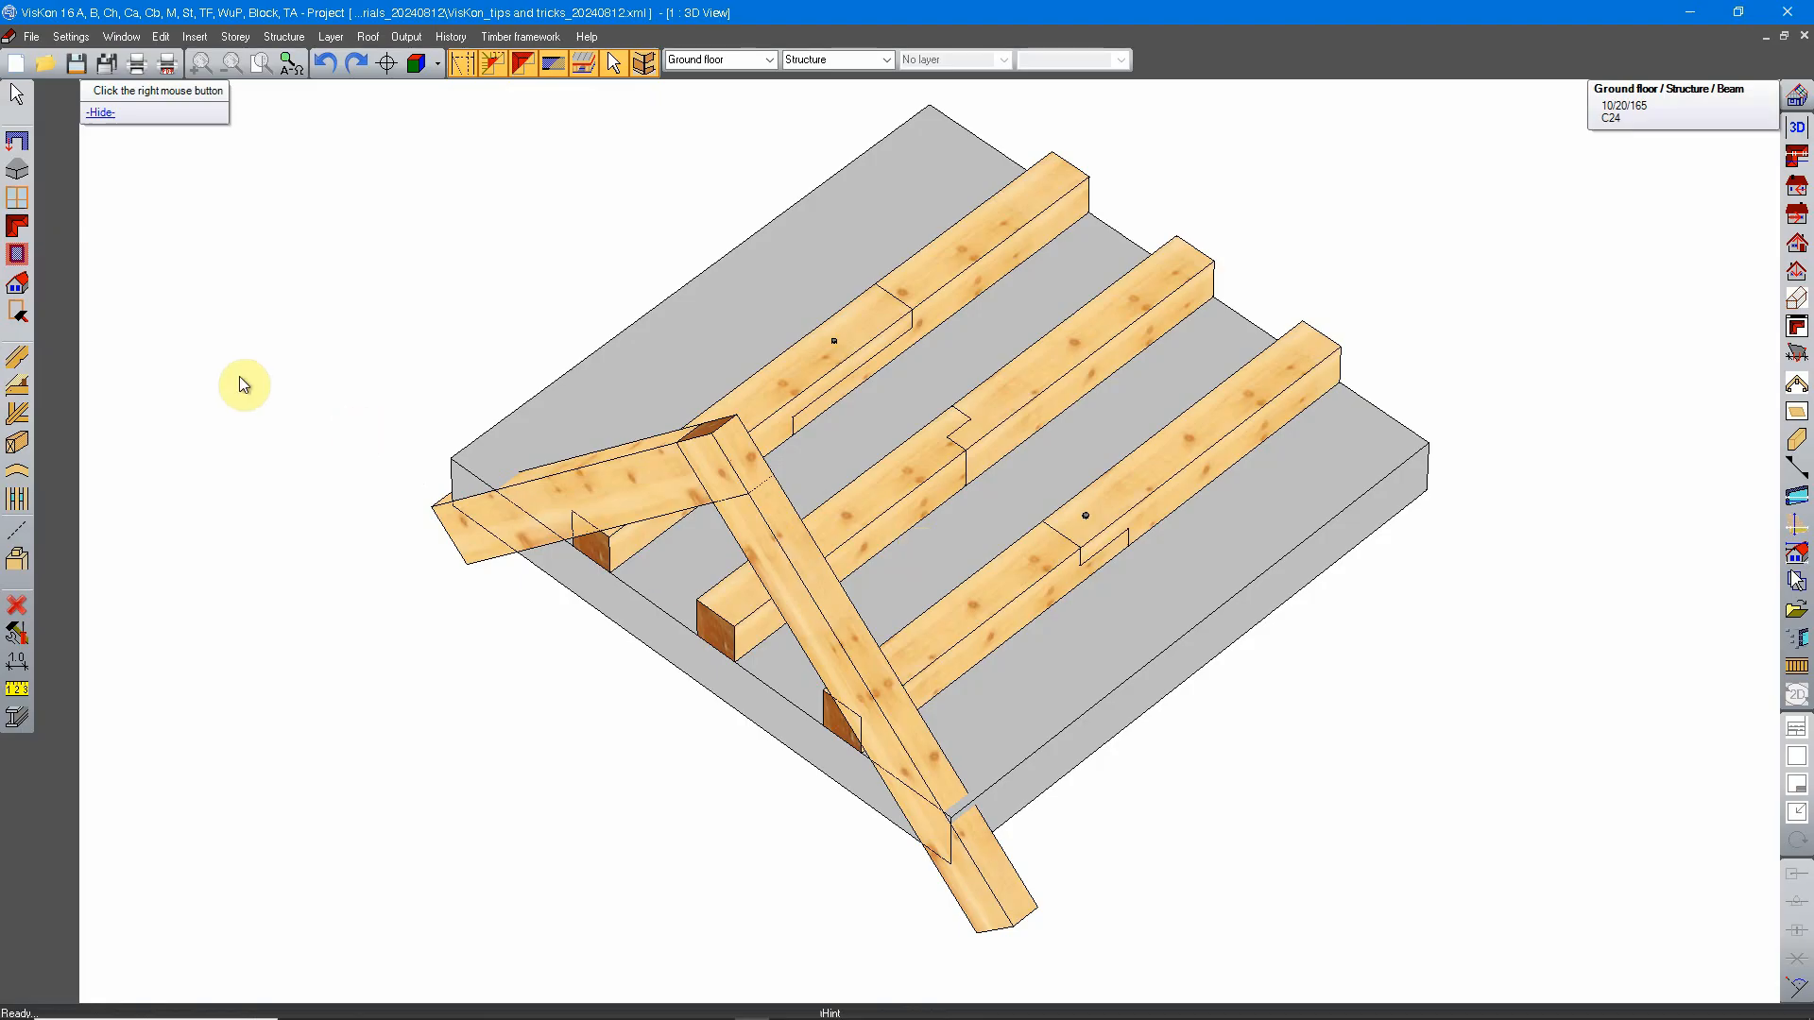
# Step: Start a ridge half lap joint between the two sloping beams that meet at the ridge
pyautogui.click(17, 558)
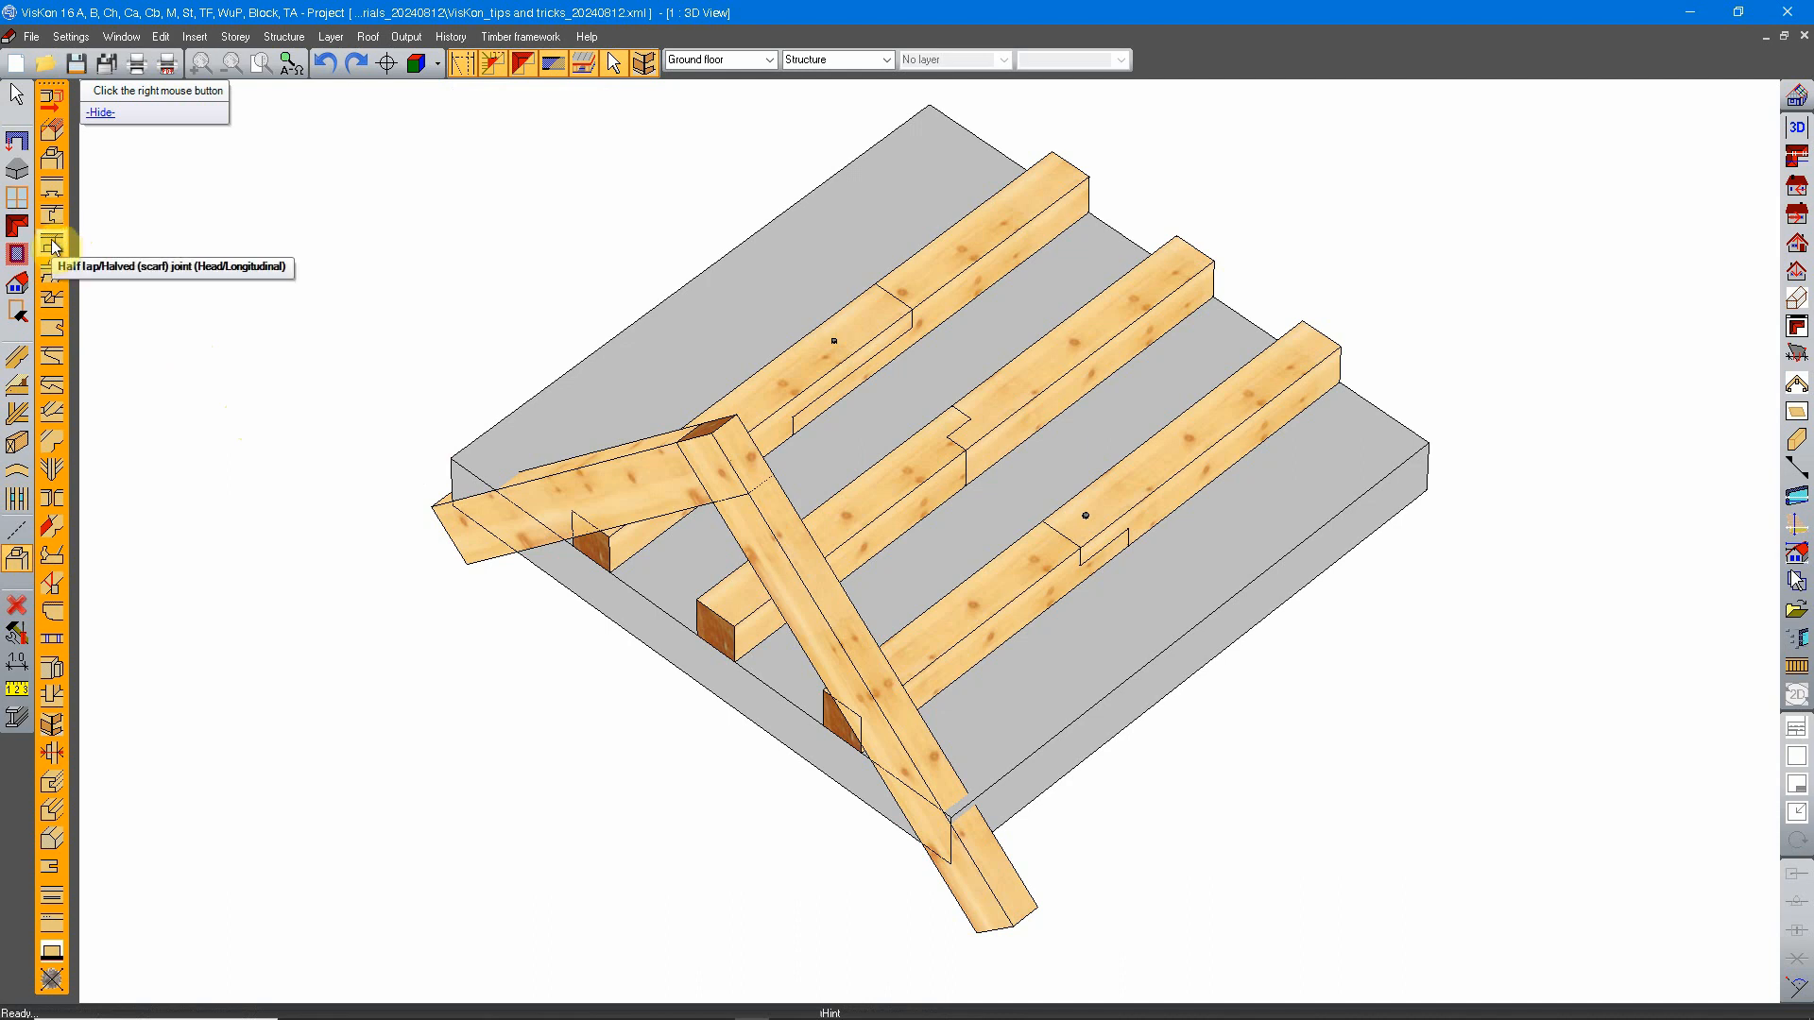
pyautogui.click(53, 248)
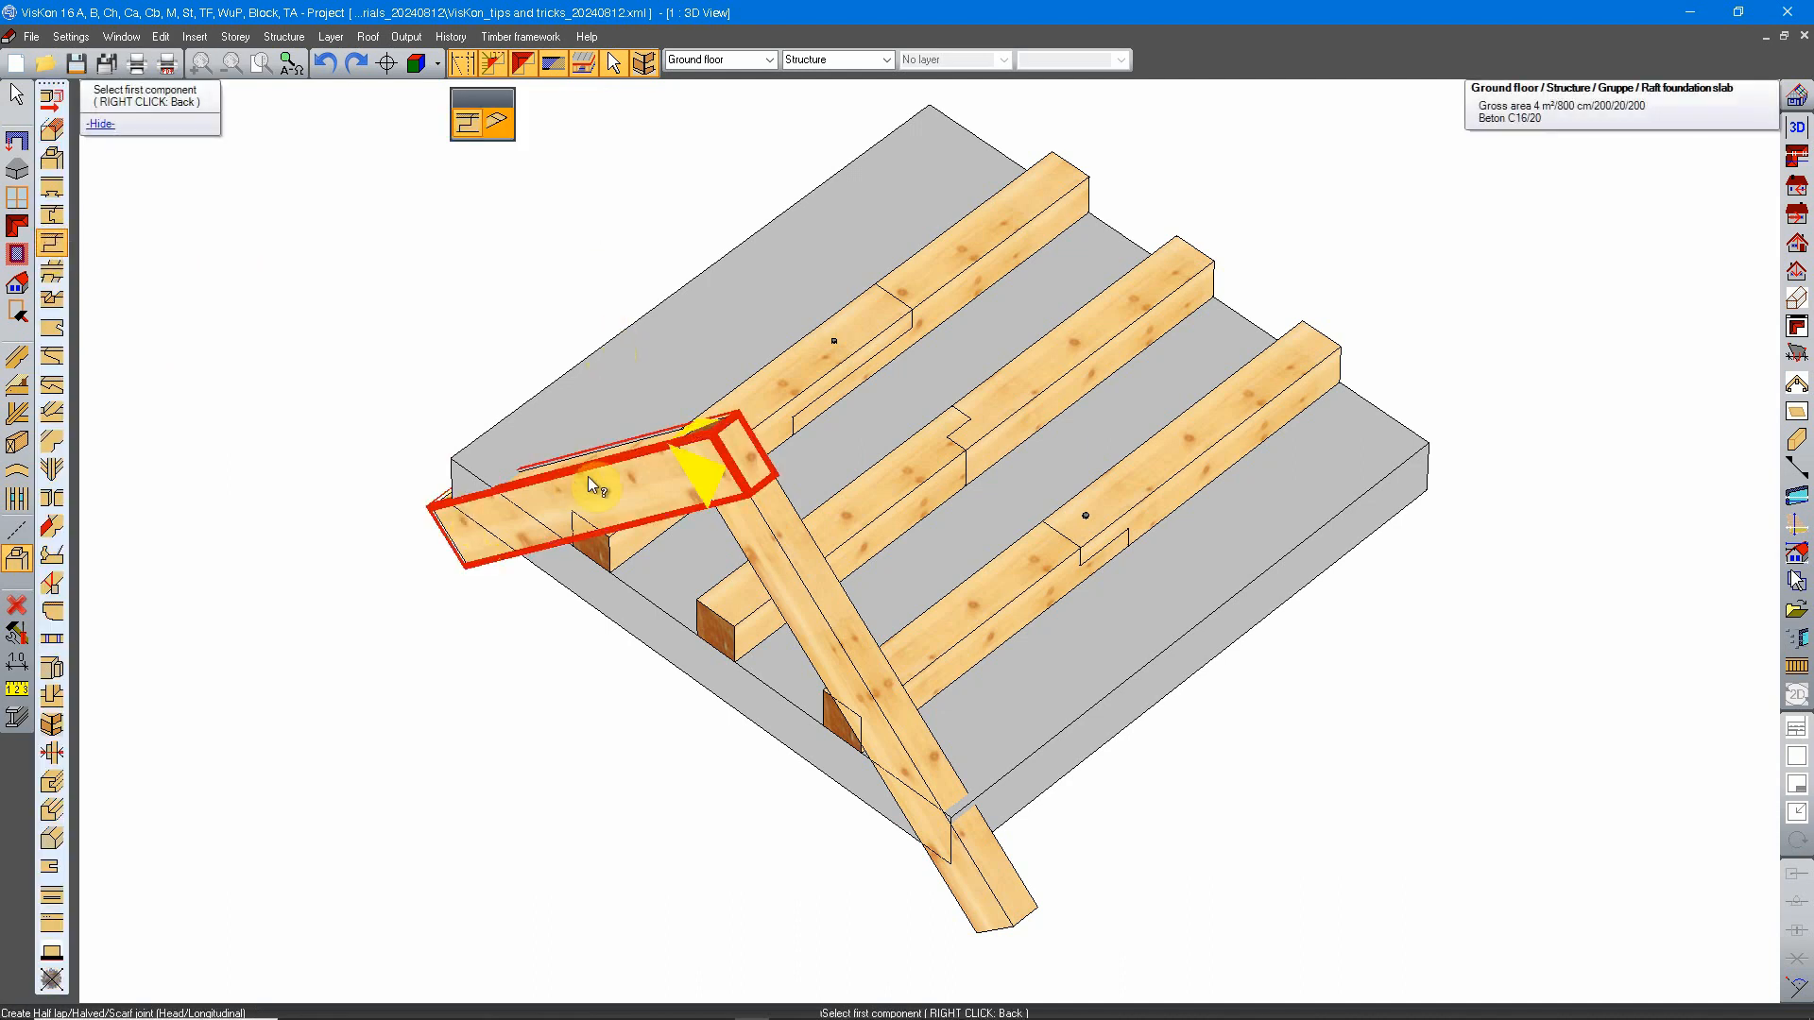
pyautogui.click(498, 128)
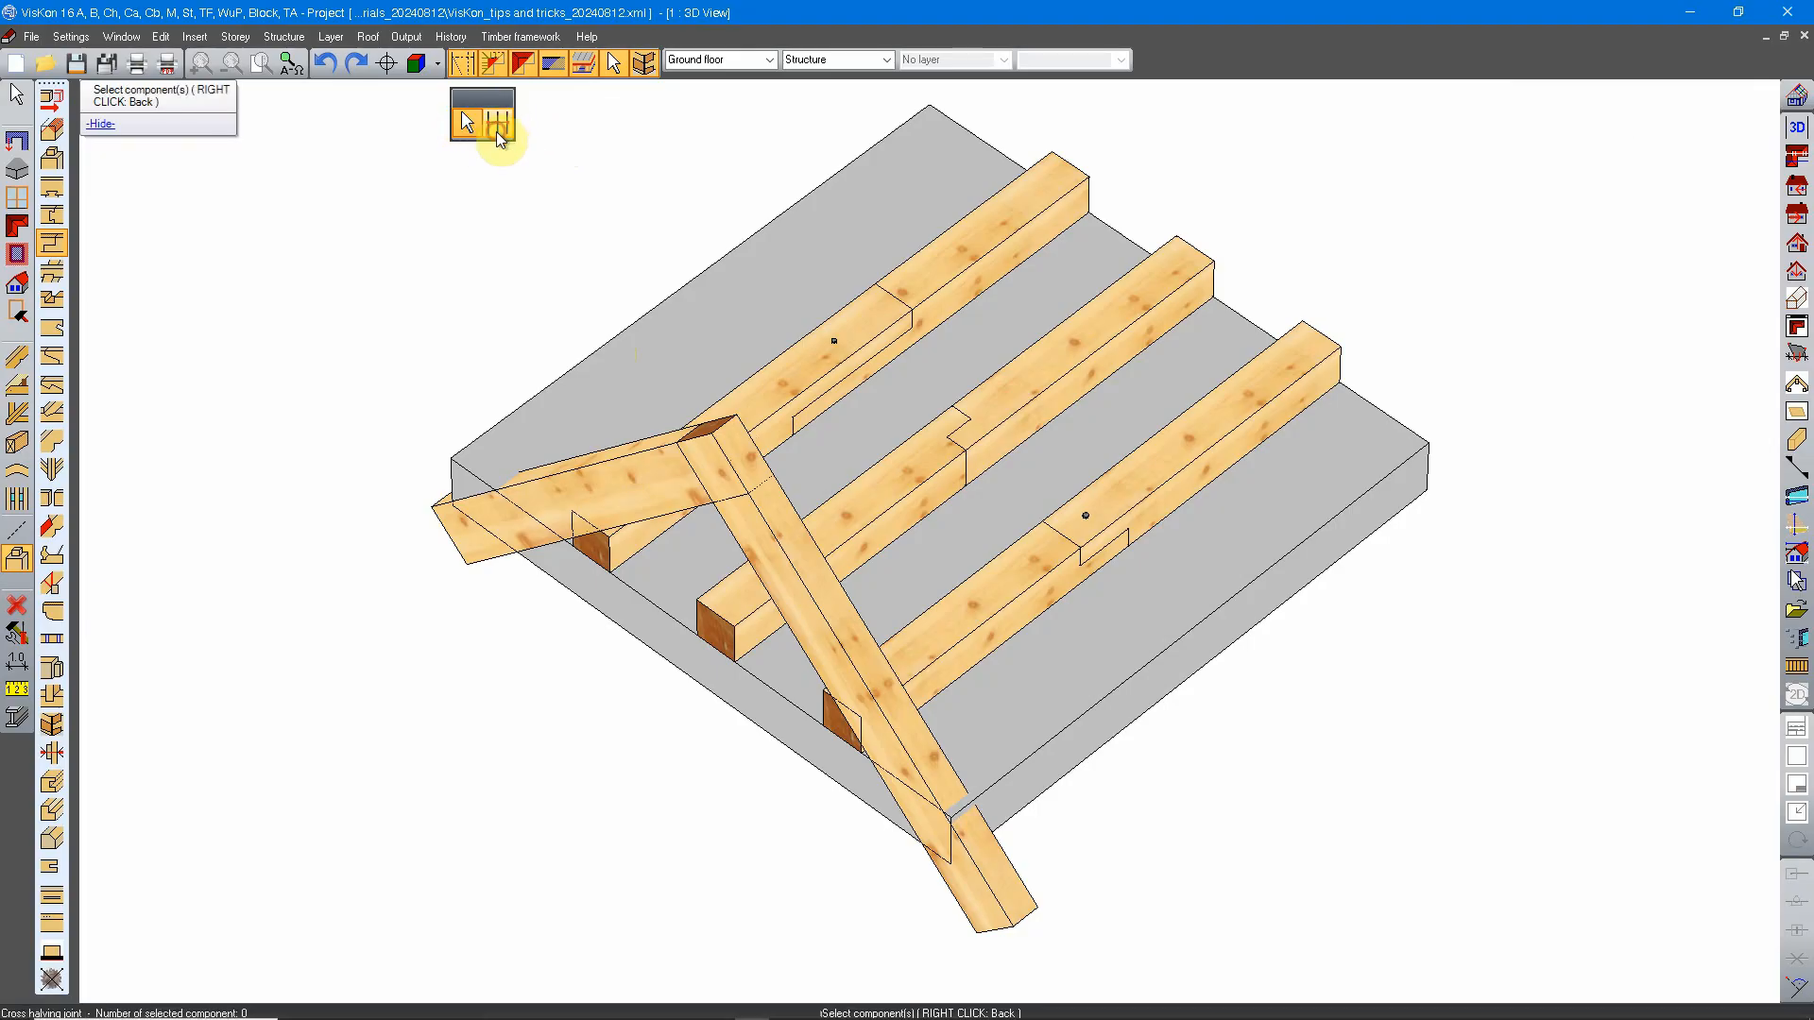
pyautogui.click(777, 533)
pyautogui.click(672, 478)
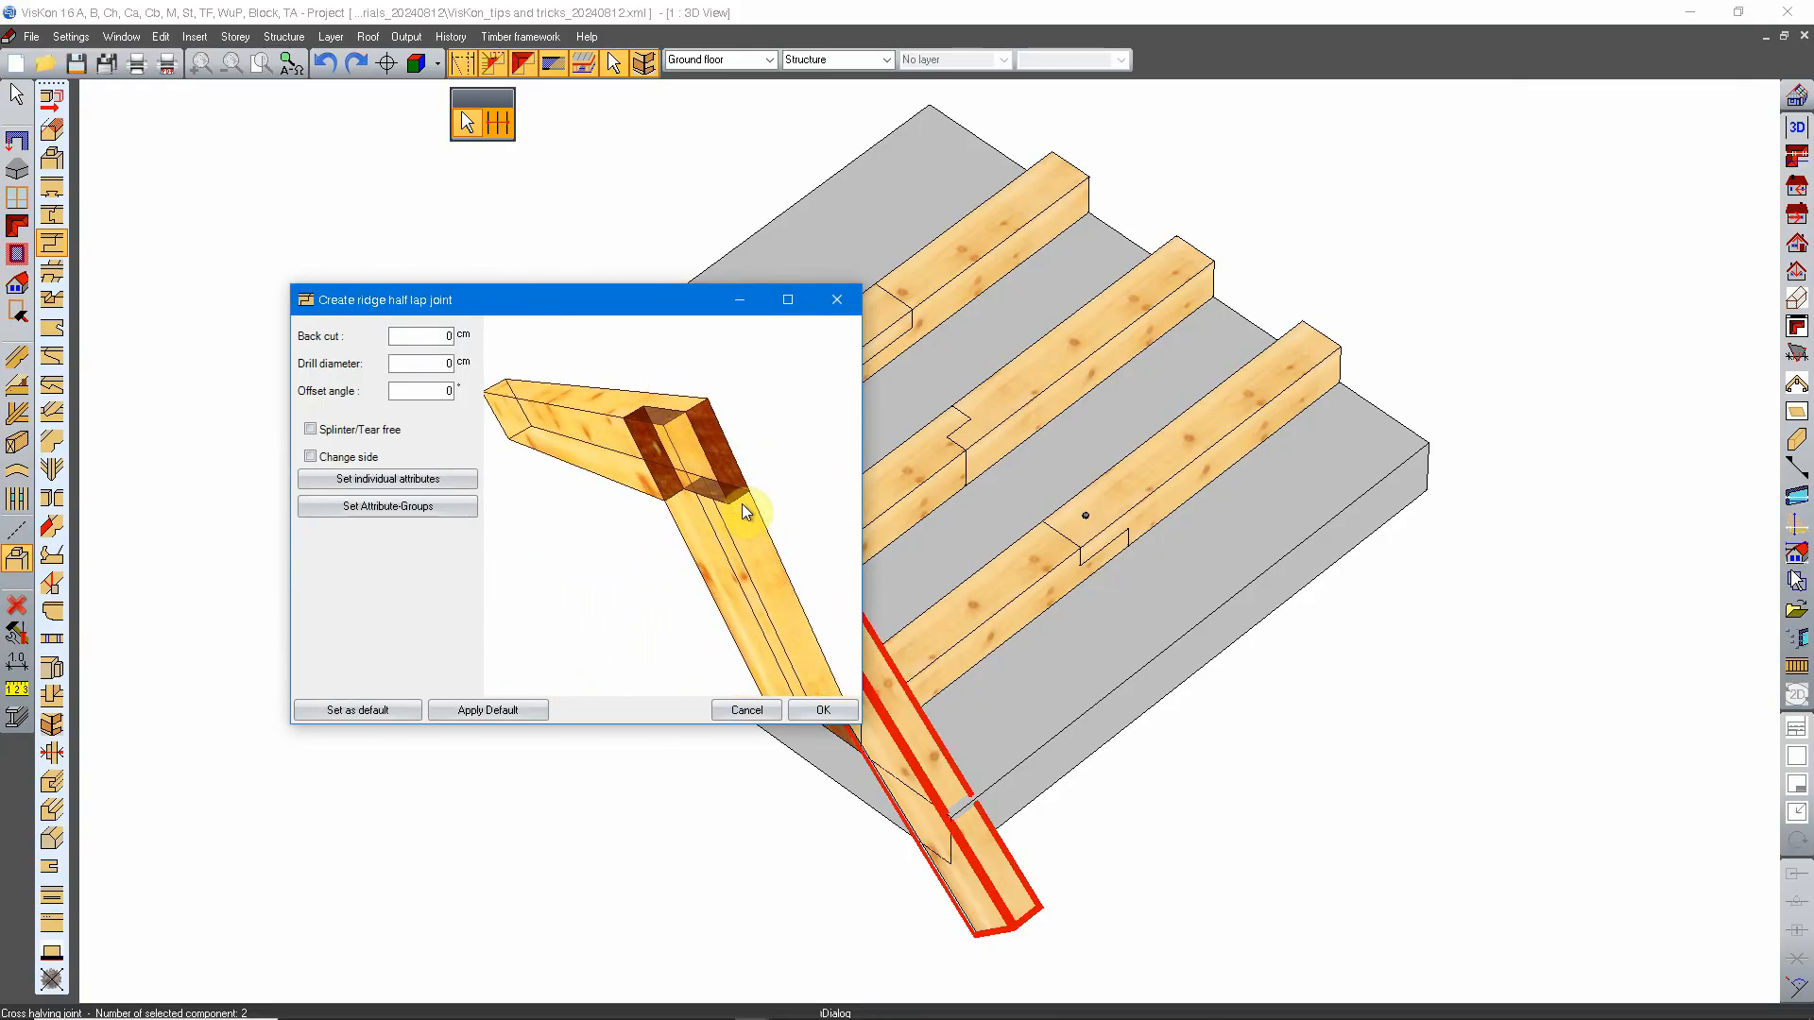
pyautogui.moveTo(775, 476); pyautogui.dragTo(668, 596)
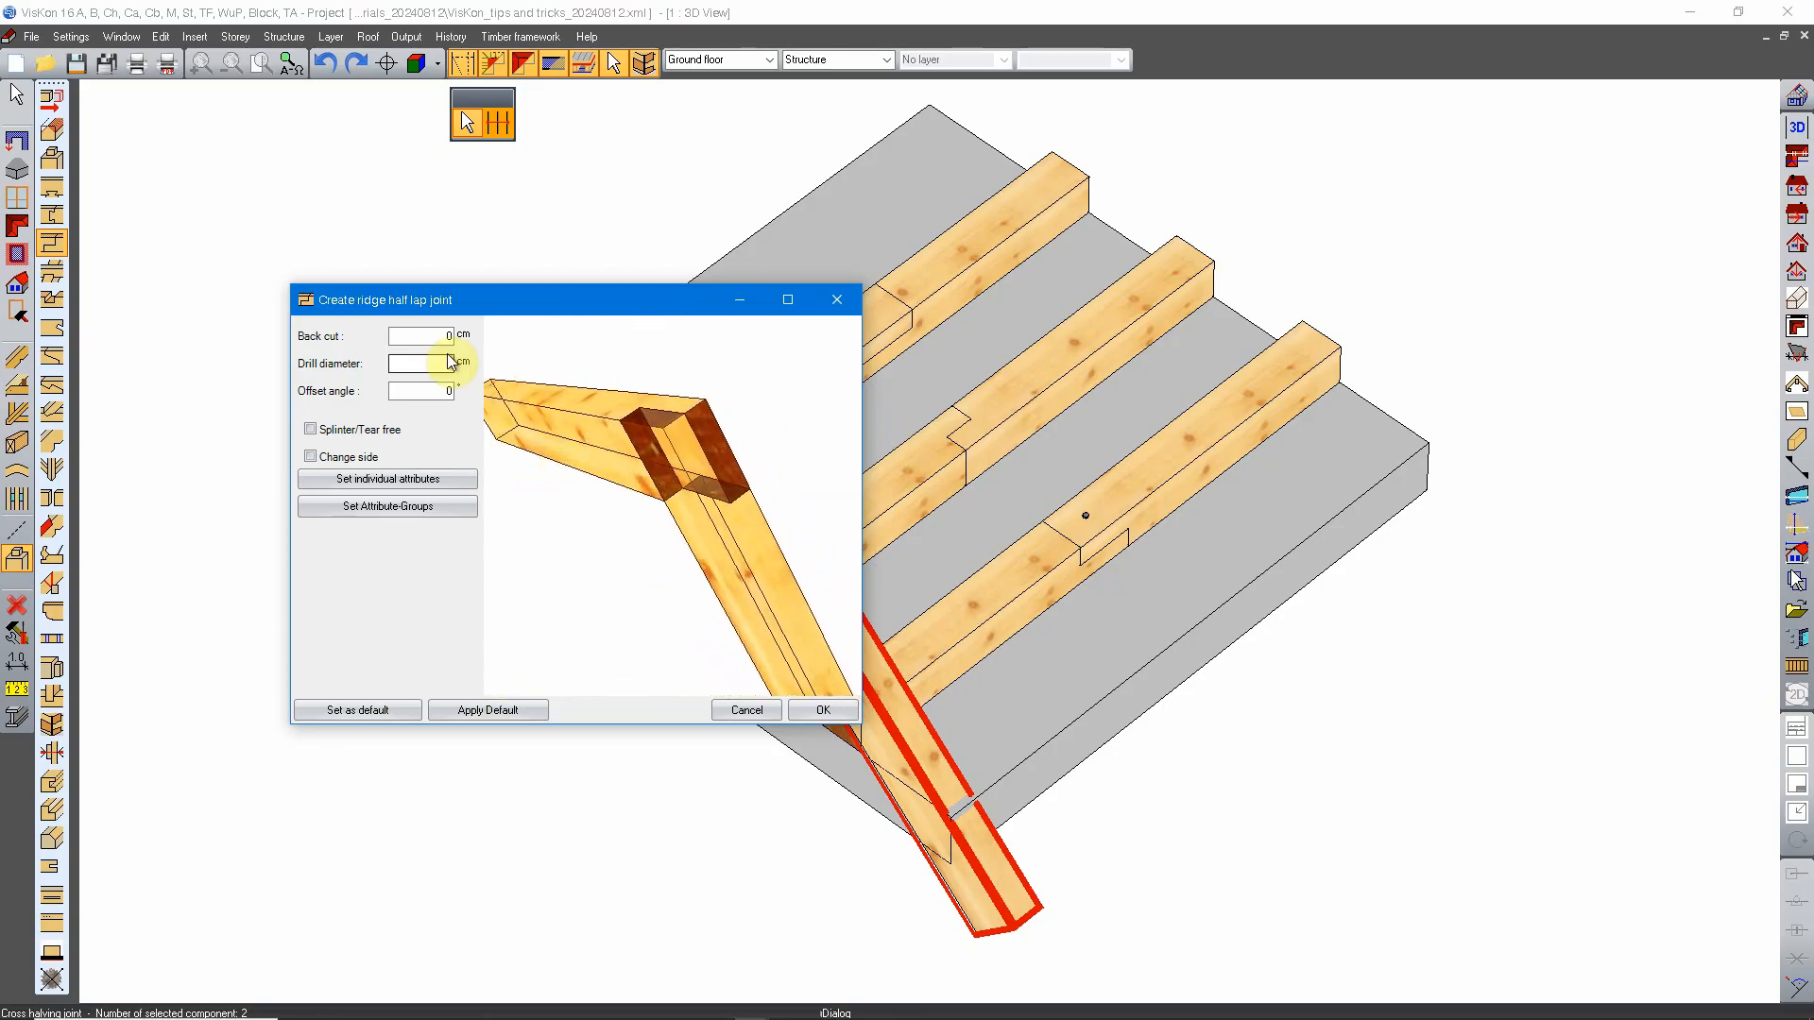
# Step: Give the ridge half lap joint an offset angle of 5° and a back cut of 1 cm, and create it
pyautogui.press('Tab')
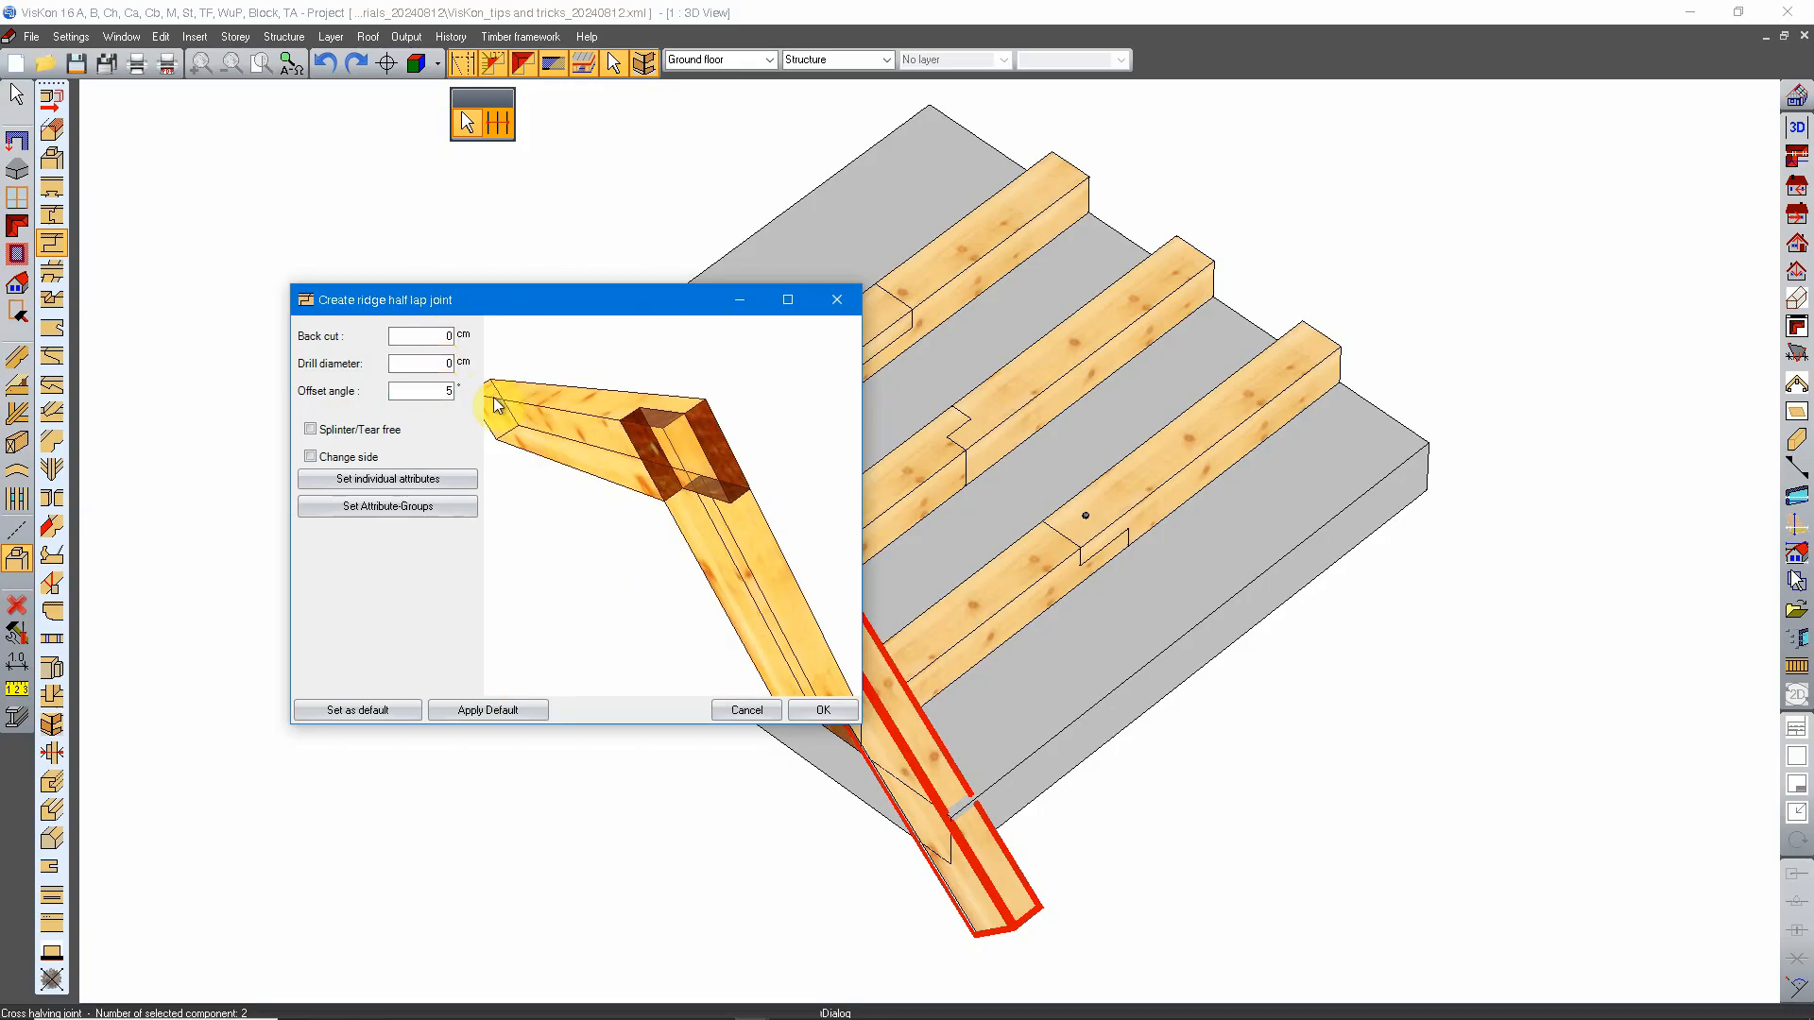
pyautogui.doubleClick(444, 335)
pyautogui.write('1')
pyautogui.press('Tab')
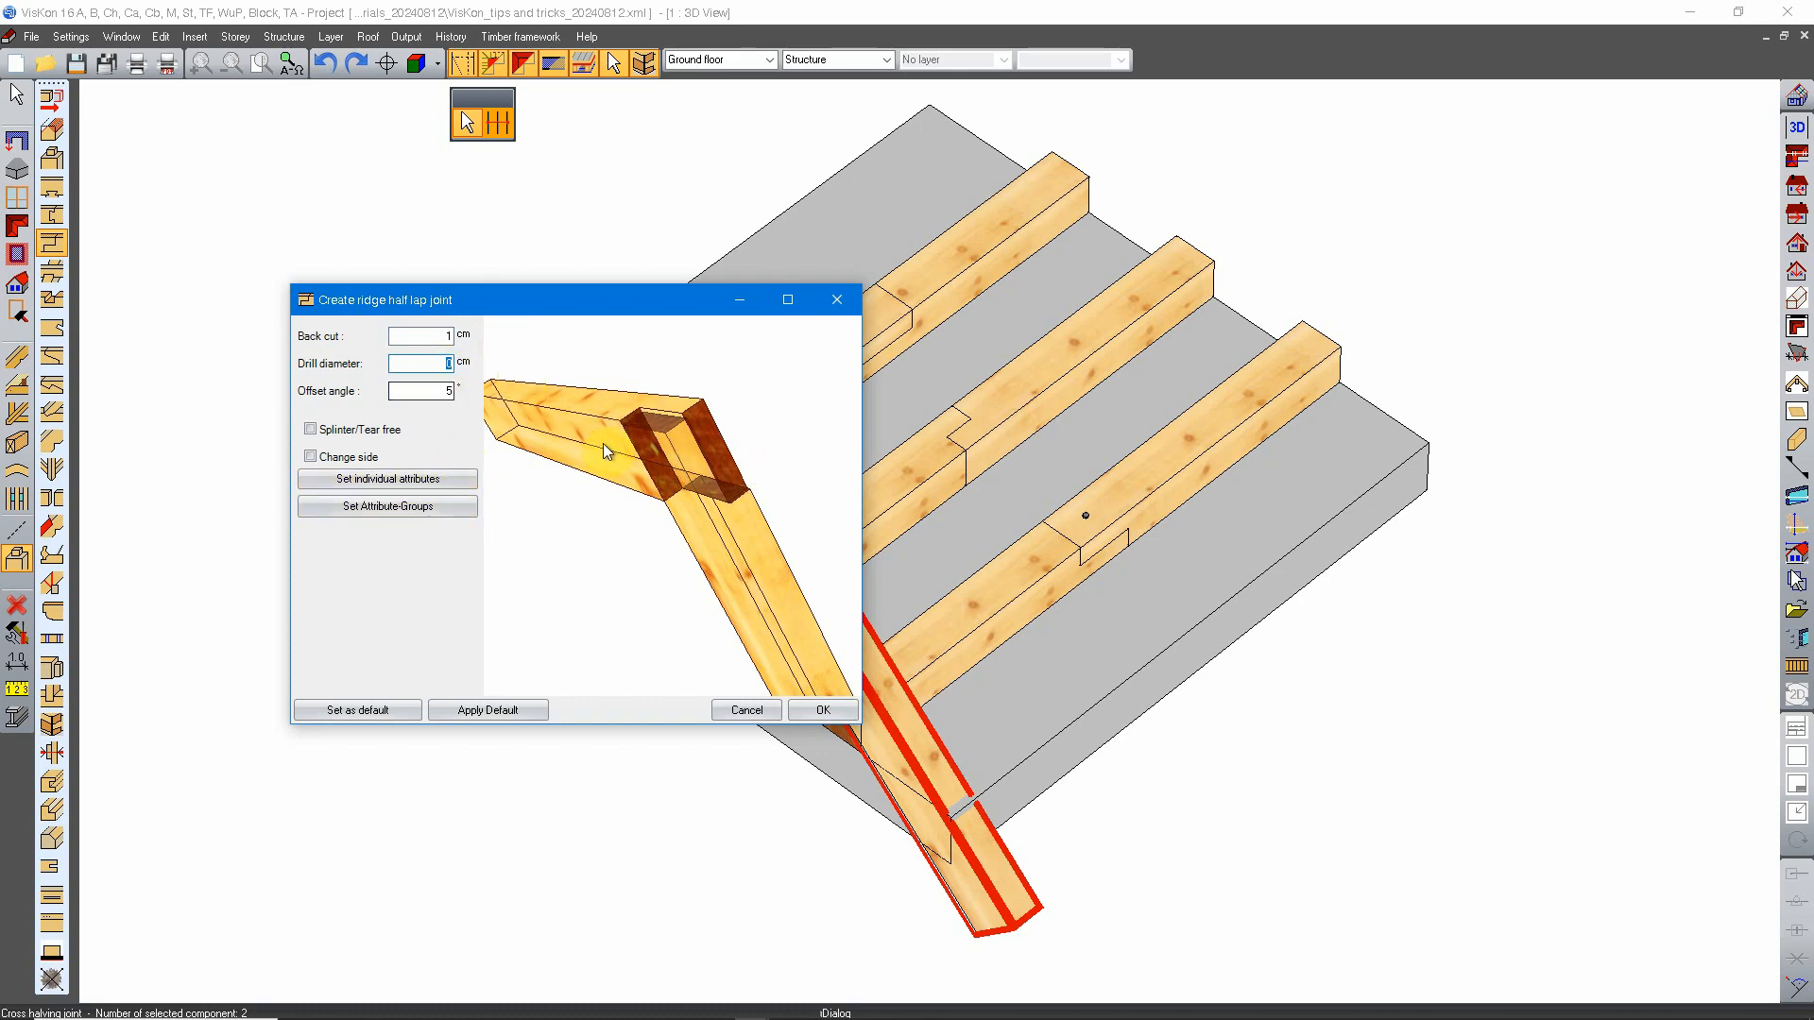
pyautogui.moveTo(646, 533)
pyautogui.mouseDown(button='middle')
pyautogui.moveTo(724, 413)
pyautogui.moveTo(648, 539)
pyautogui.mouseUp(button='middle')
pyautogui.click(822, 710)
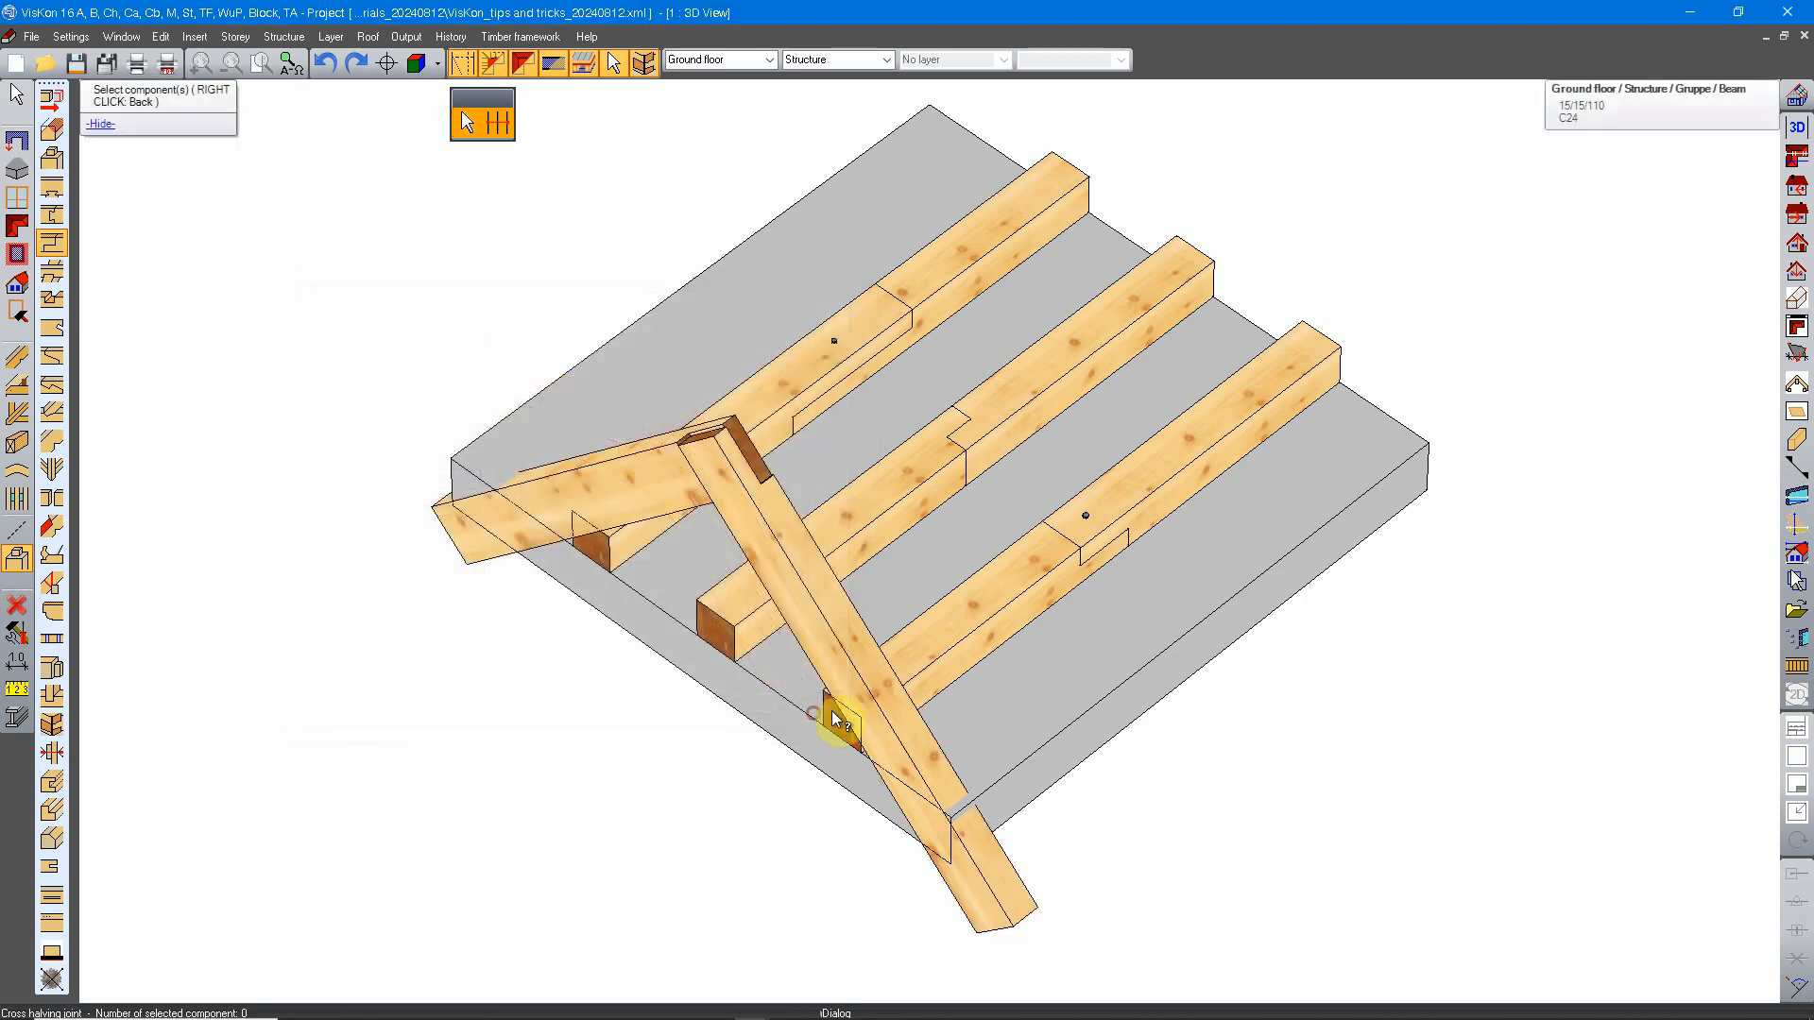
pyautogui.moveTo(1089, 669); pyautogui.dragTo(1121, 587, button='middle')
pyautogui.moveTo(824, 551); pyautogui.dragTo(822, 636, button='middle')
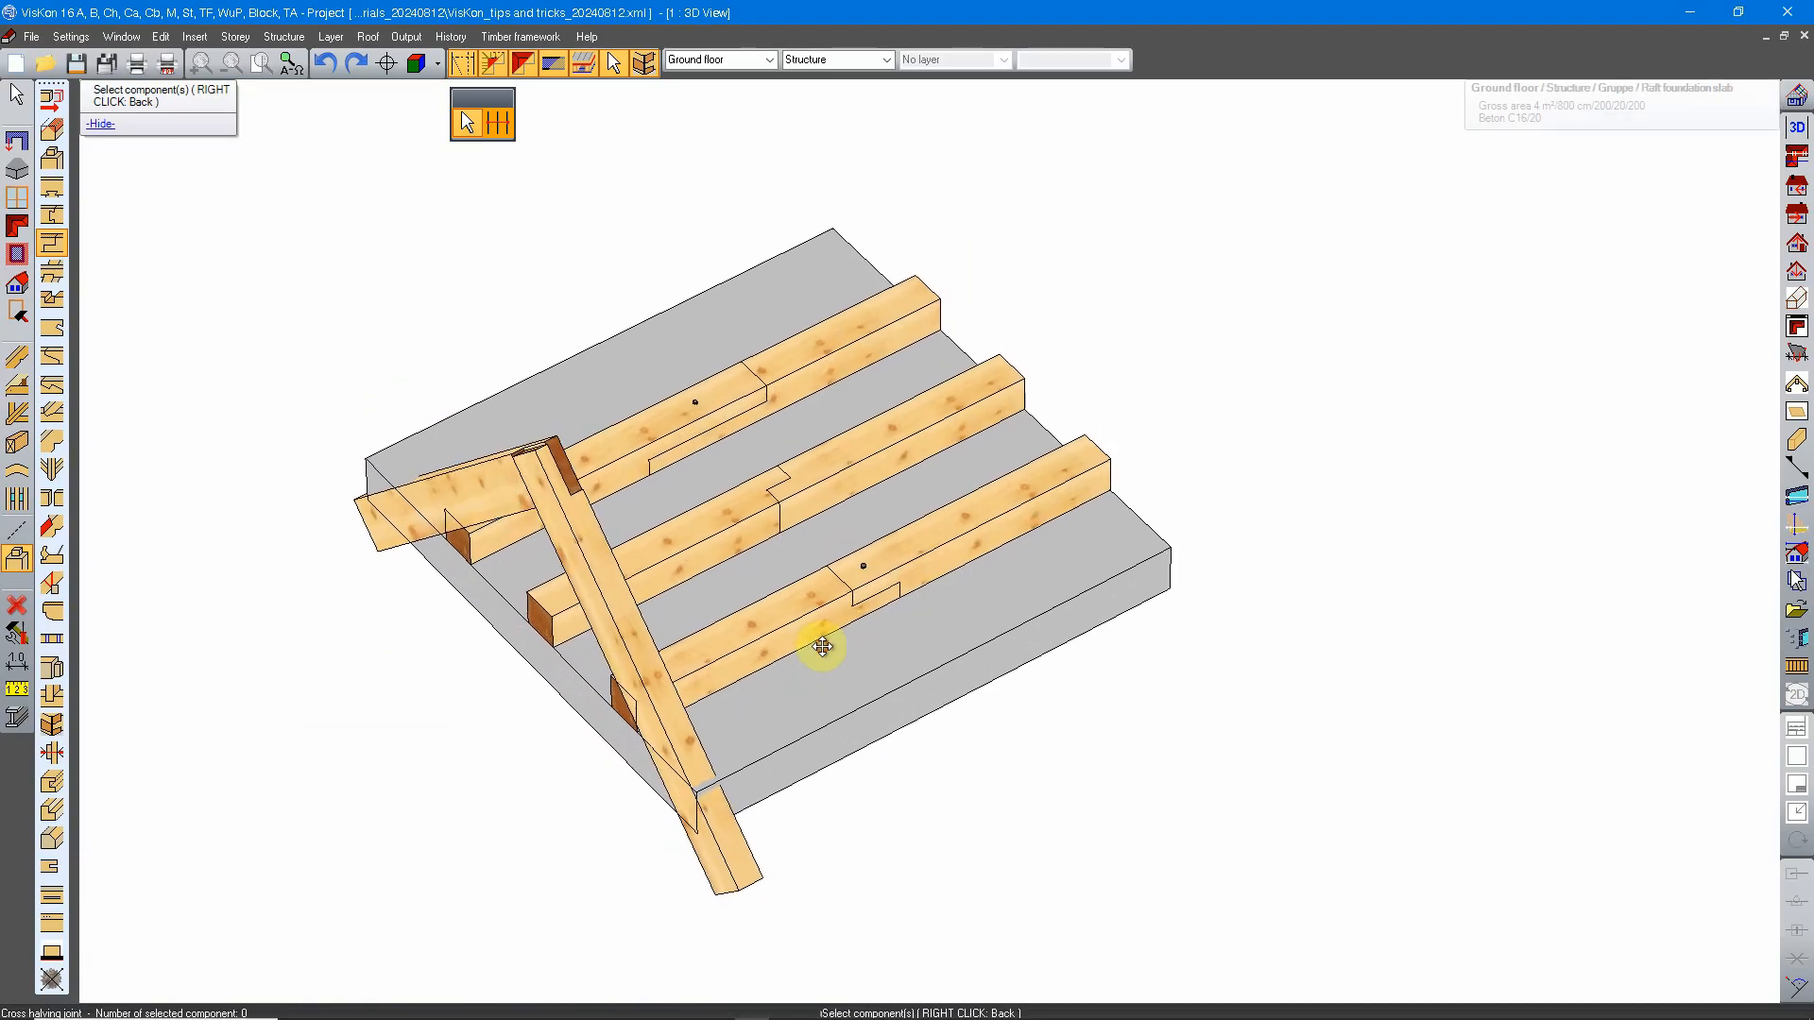
pyautogui.moveTo(901, 534); pyautogui.dragTo(941, 531, button='middle')
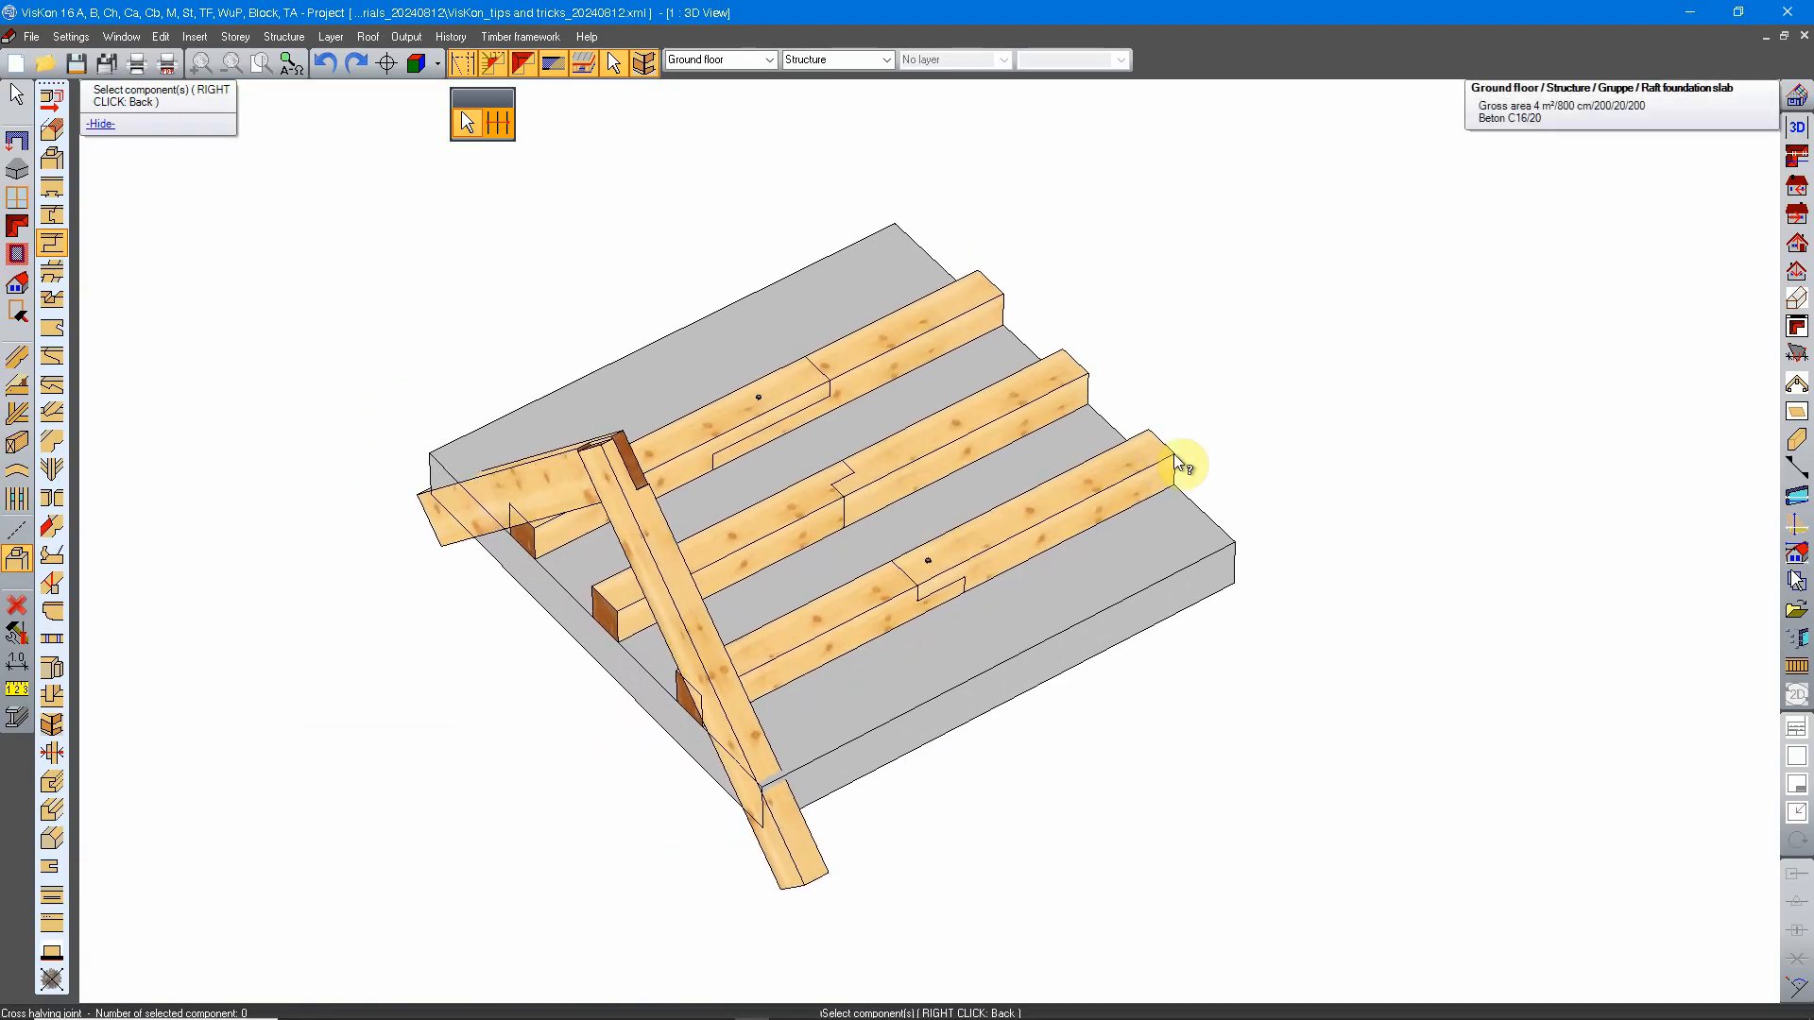